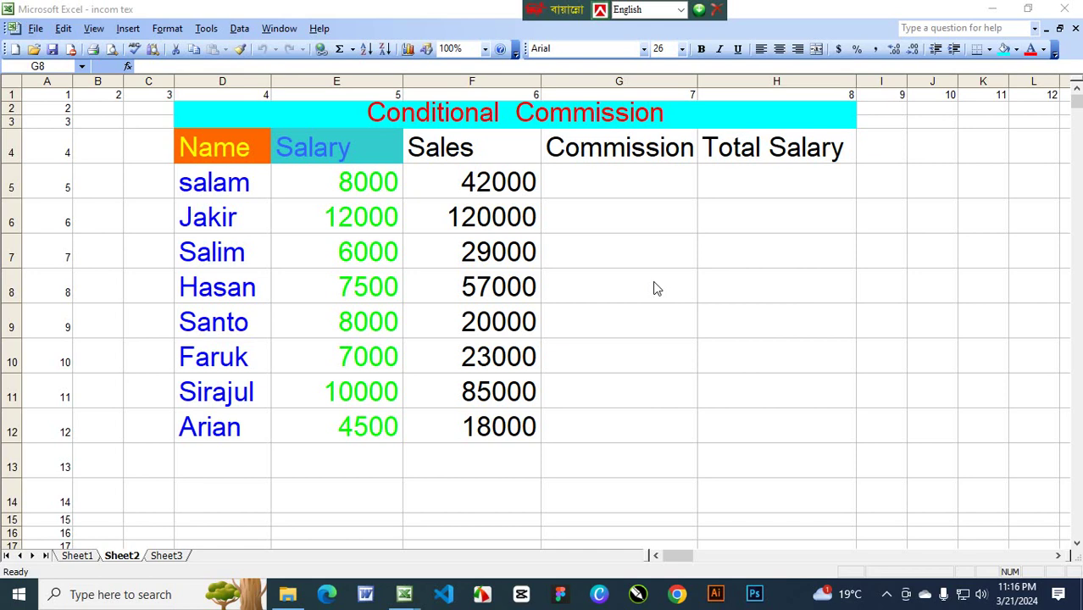
- In G5, start an IF formula testing whether F5 sales are at most 20000
click(618, 179)
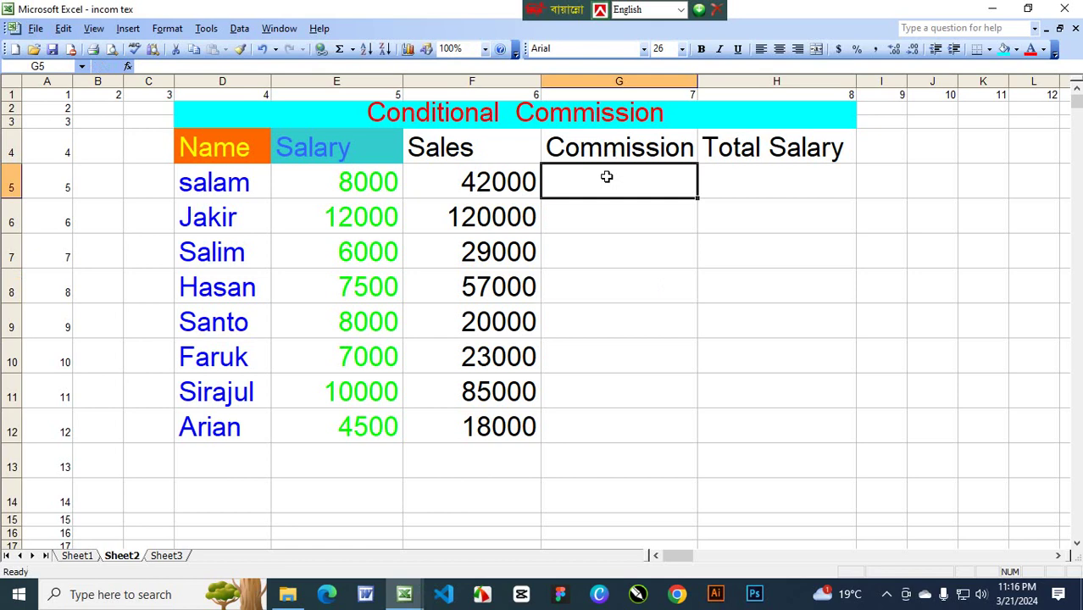
text(=if)
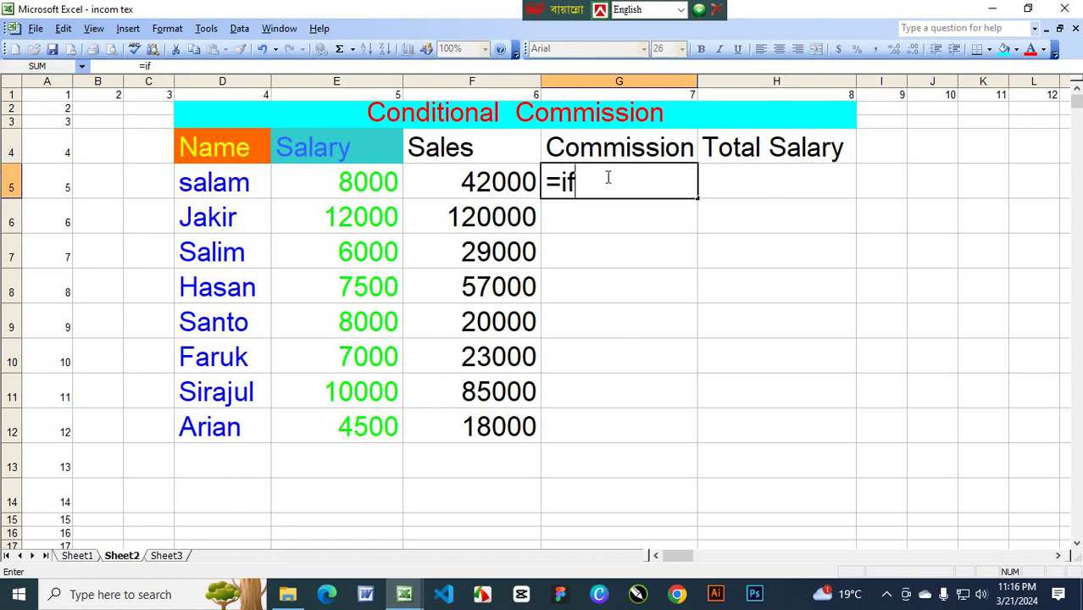
text(()
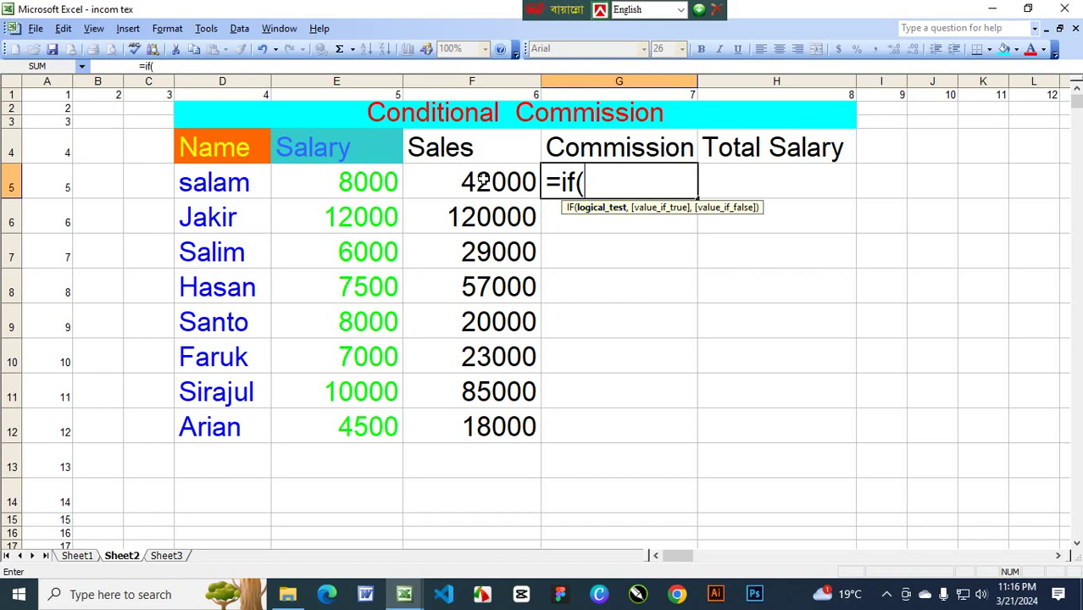
click(481, 180)
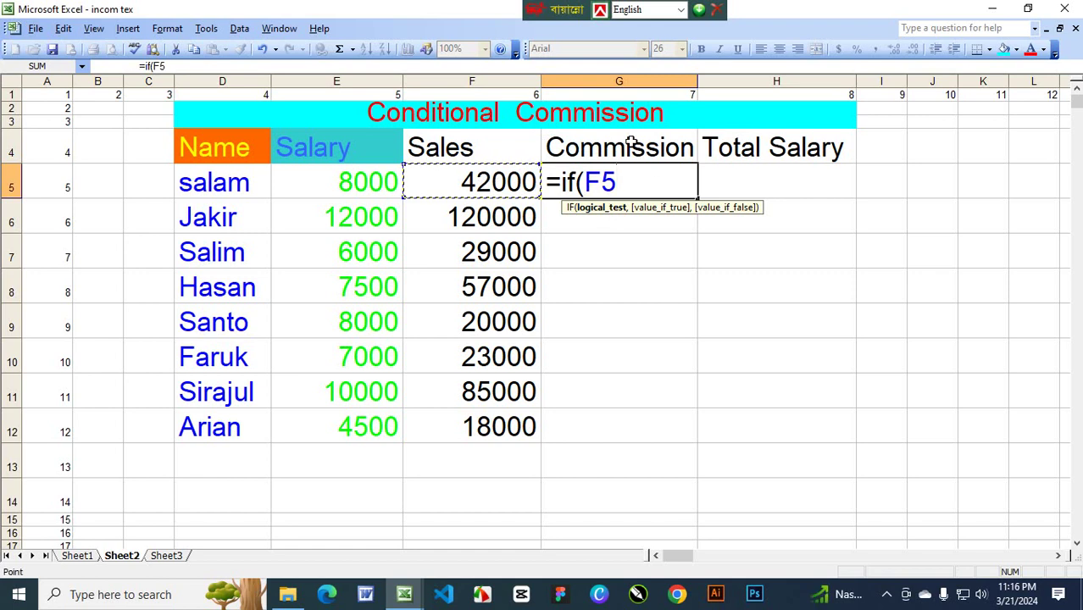
text(<)
text(=)
text(20000)
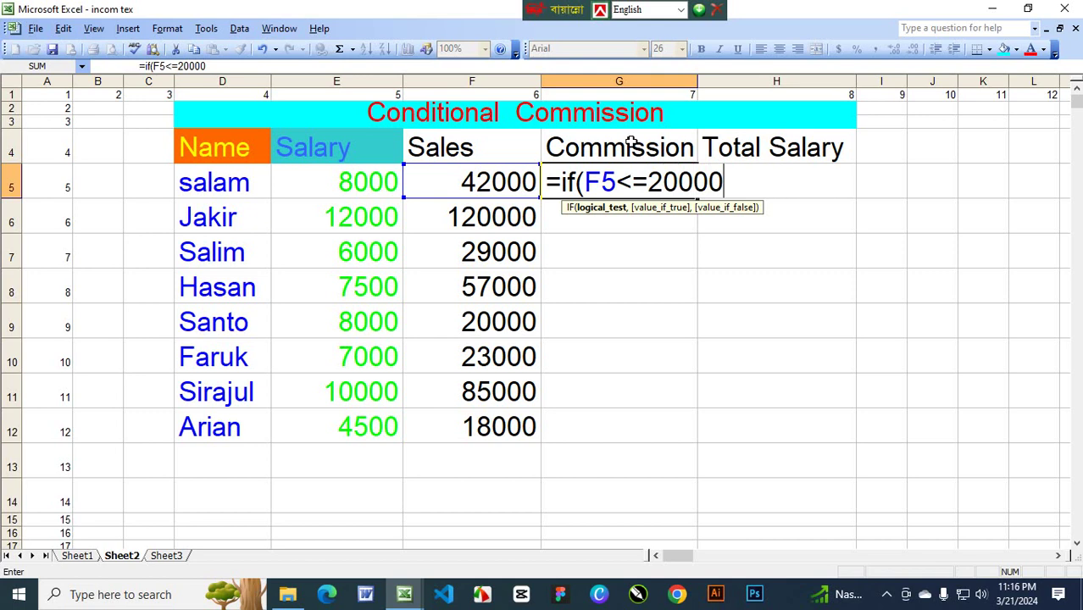
text(,)
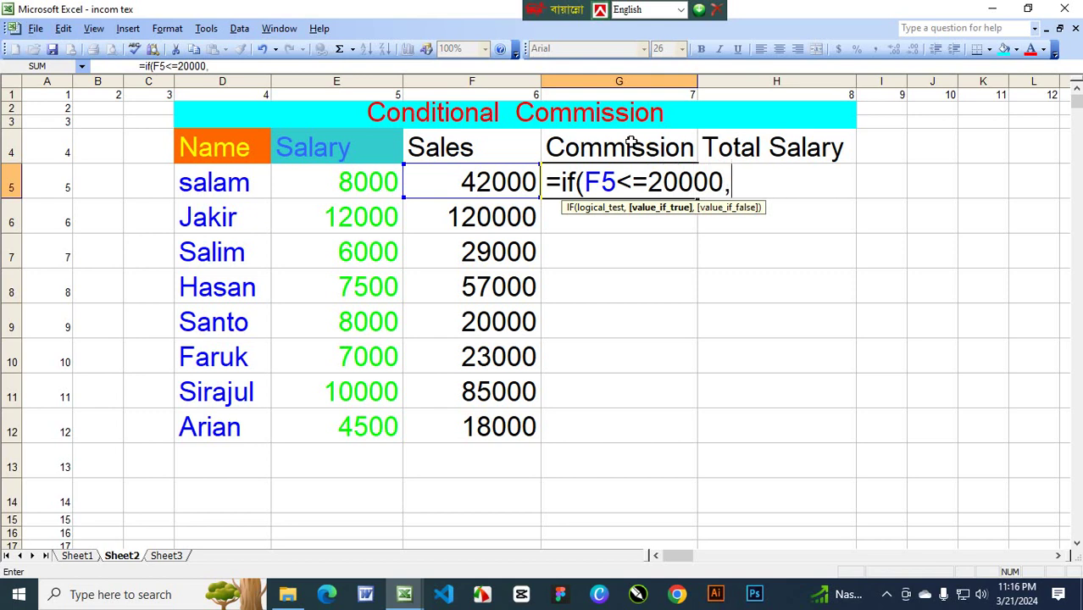
- Add F5*3% as the true value of the G5 IF formula and check the condition
click(480, 182)
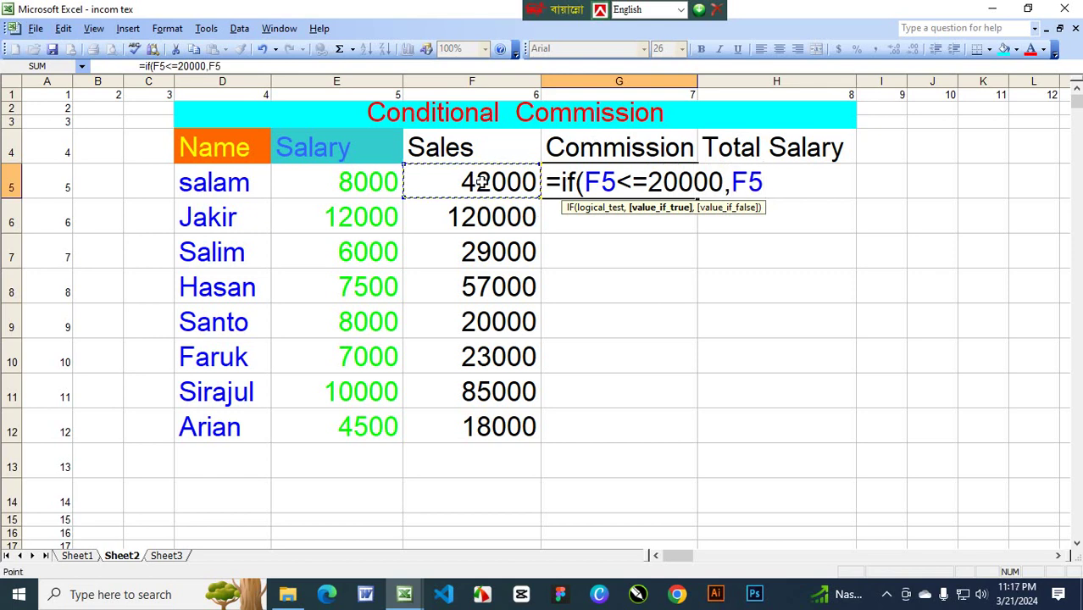
text(*)
text(3)
text(%)
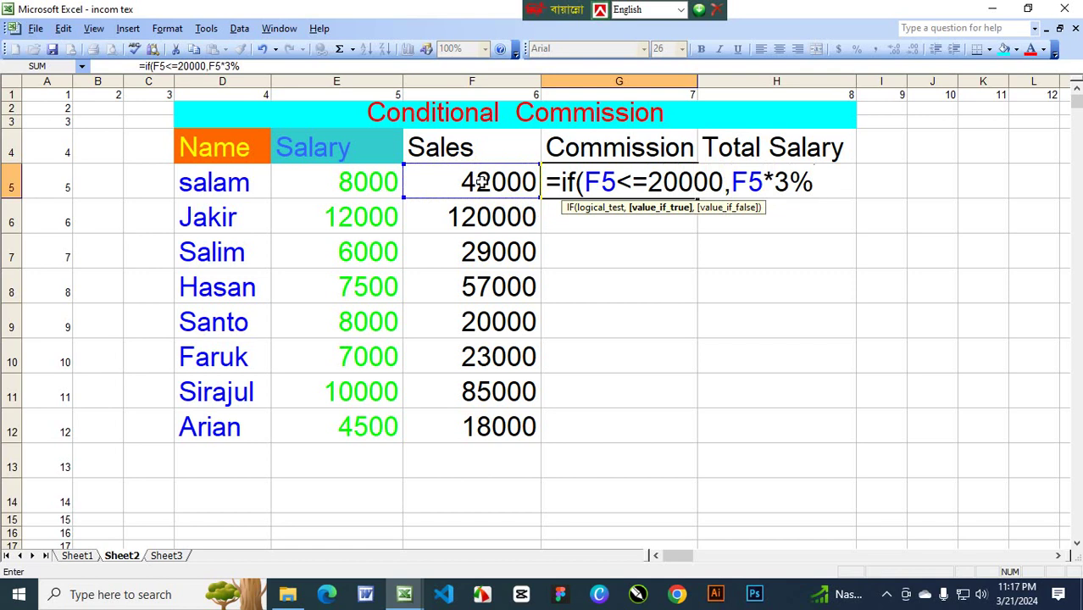
text(,)
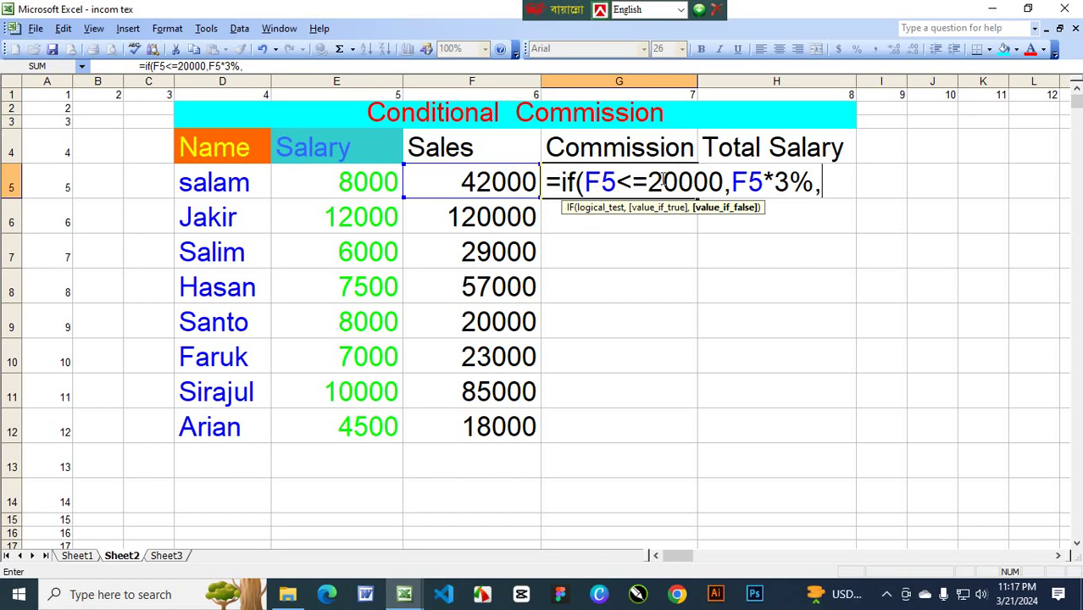
drag(632, 183, 648, 183)
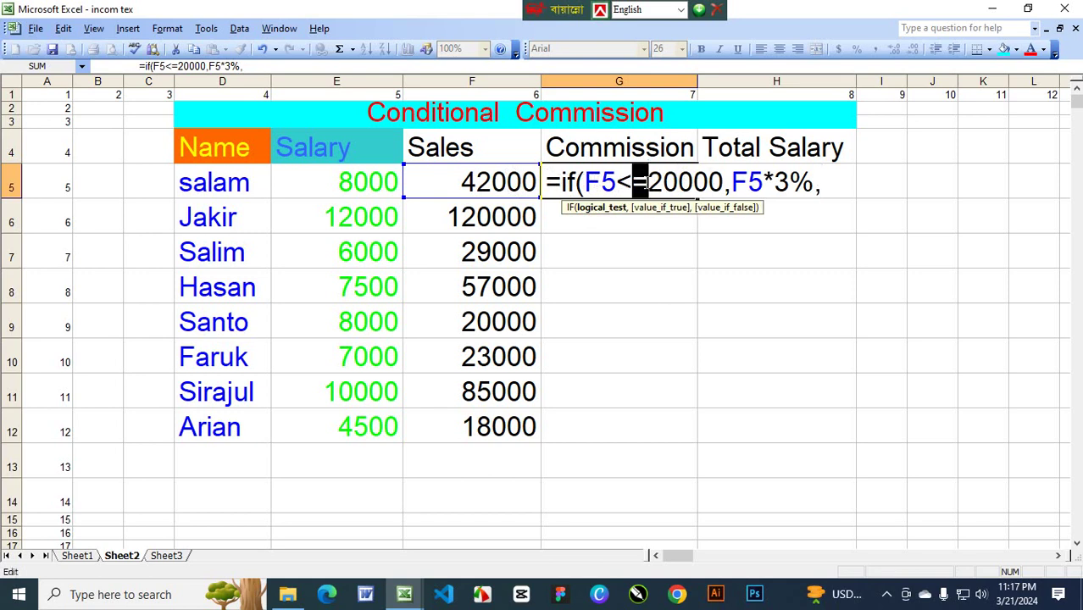
click(649, 183)
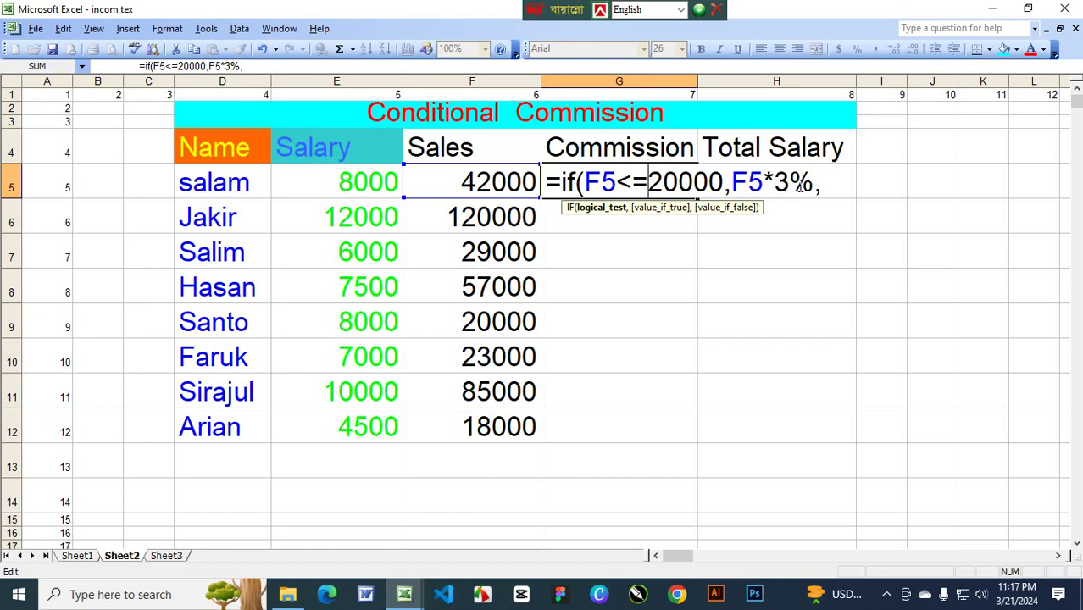
click(826, 181)
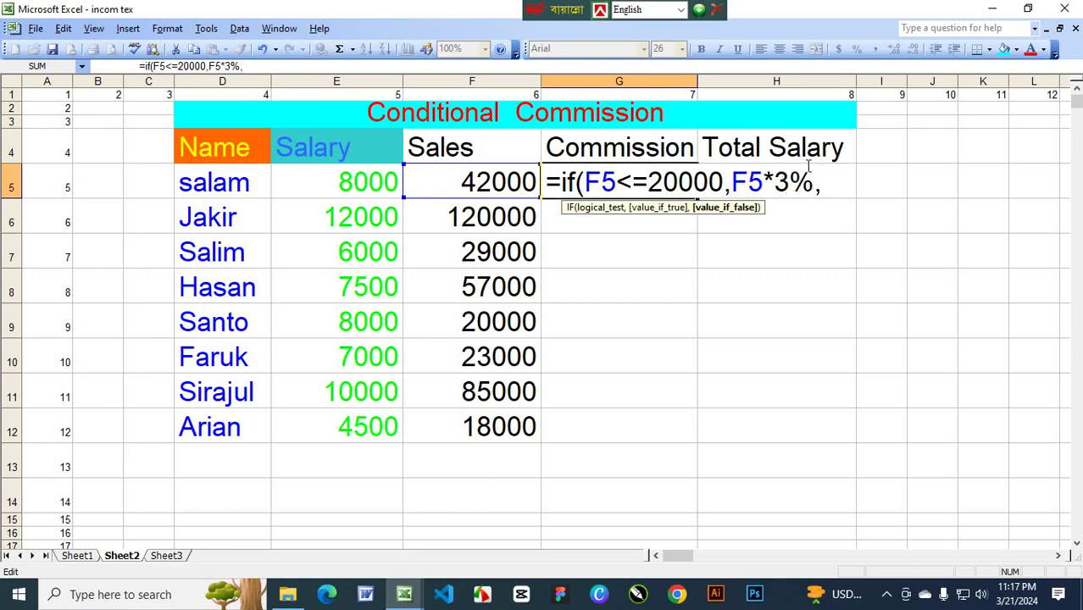
- Nest a second IF testing F5<=30000 that pays F5*5%
text(if)
text(()
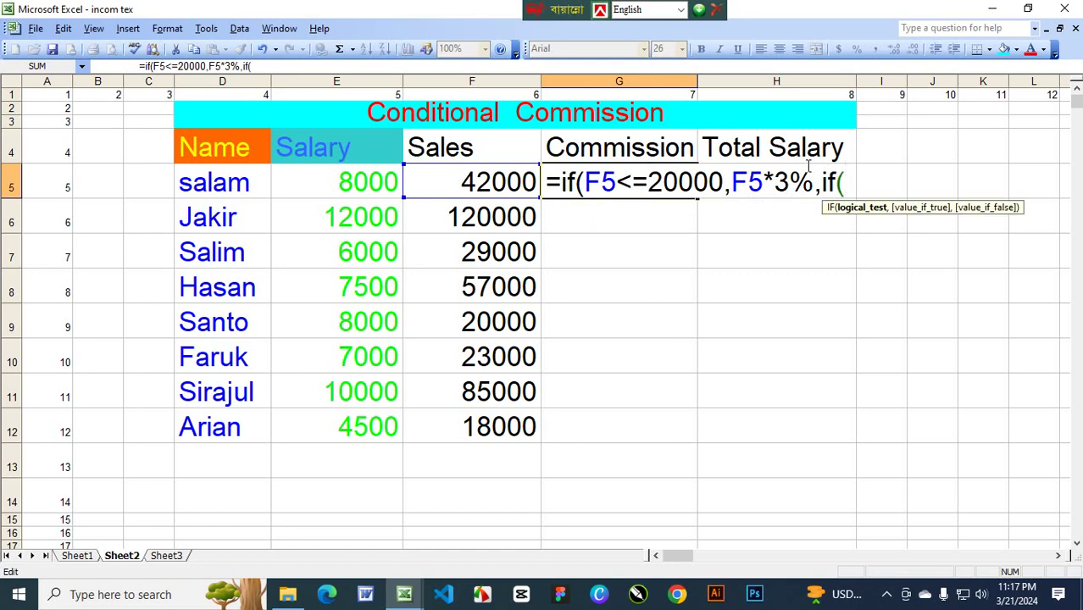
click(472, 182)
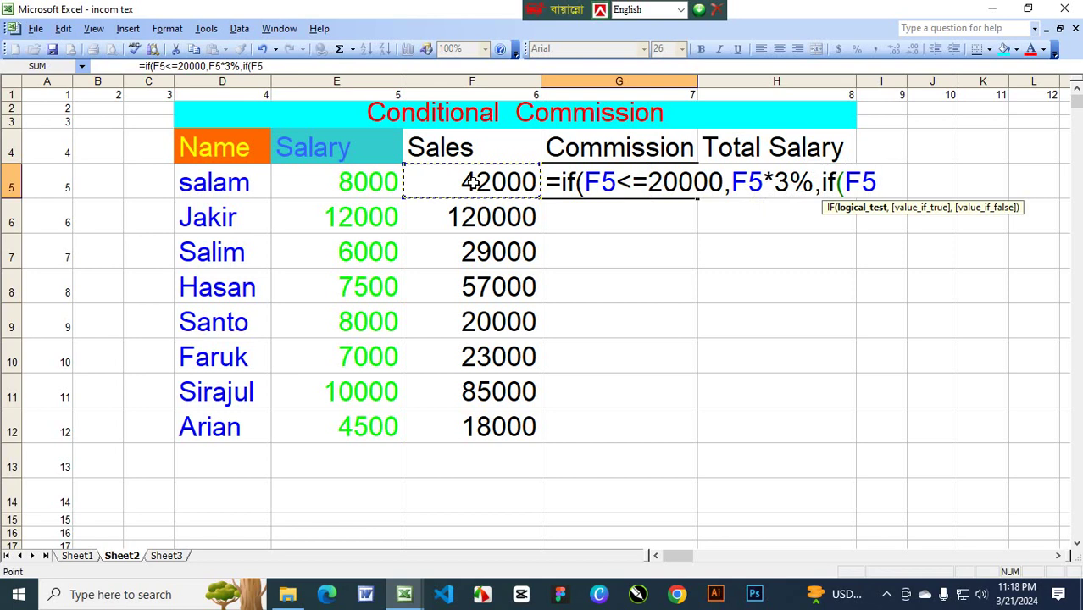
text(<=)
text(3)
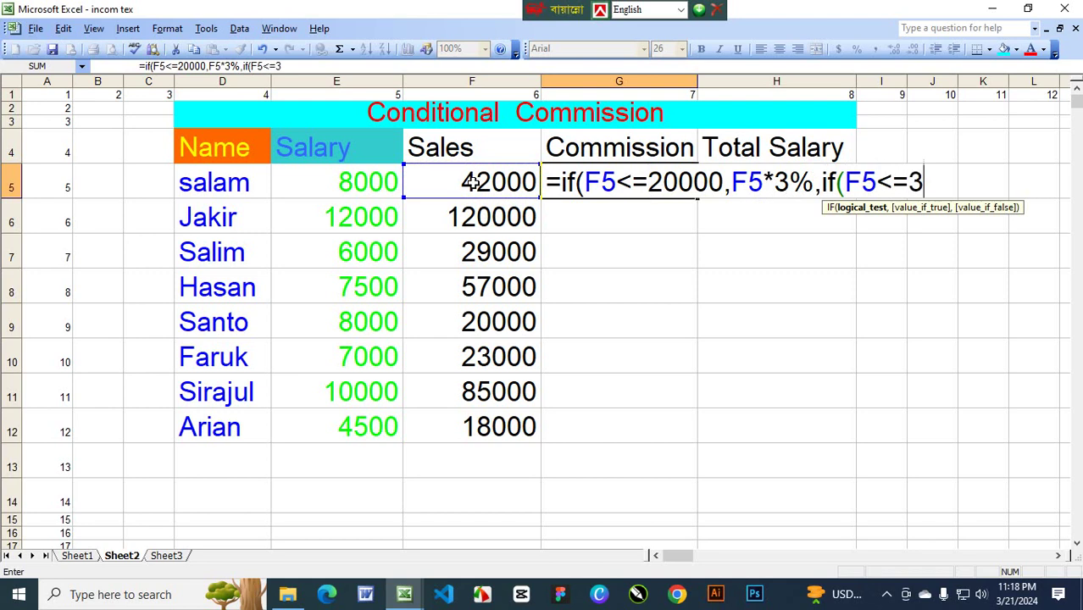
text(0000)
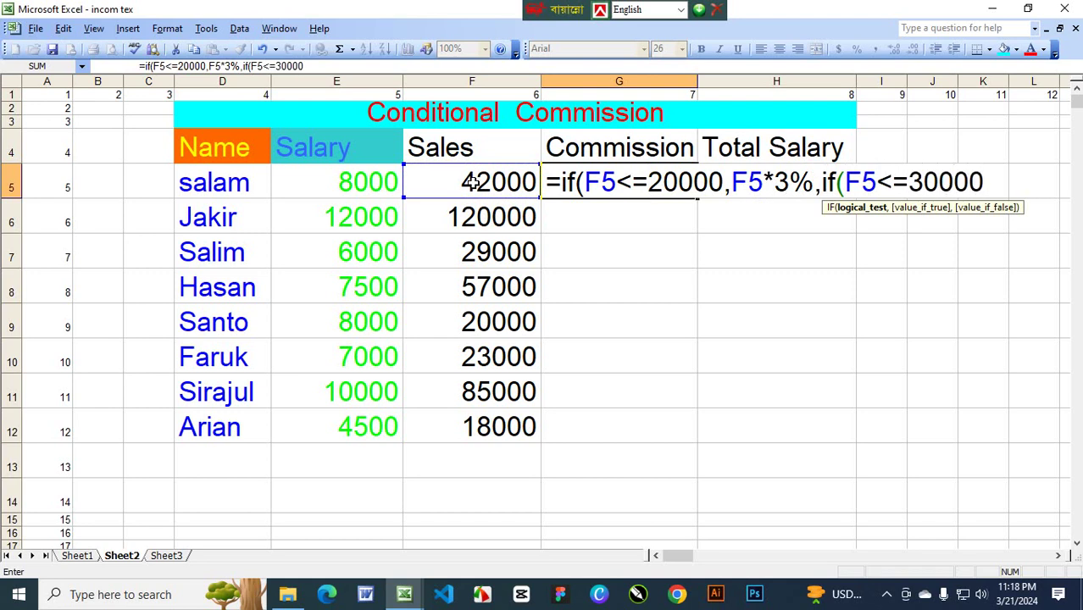
text(,)
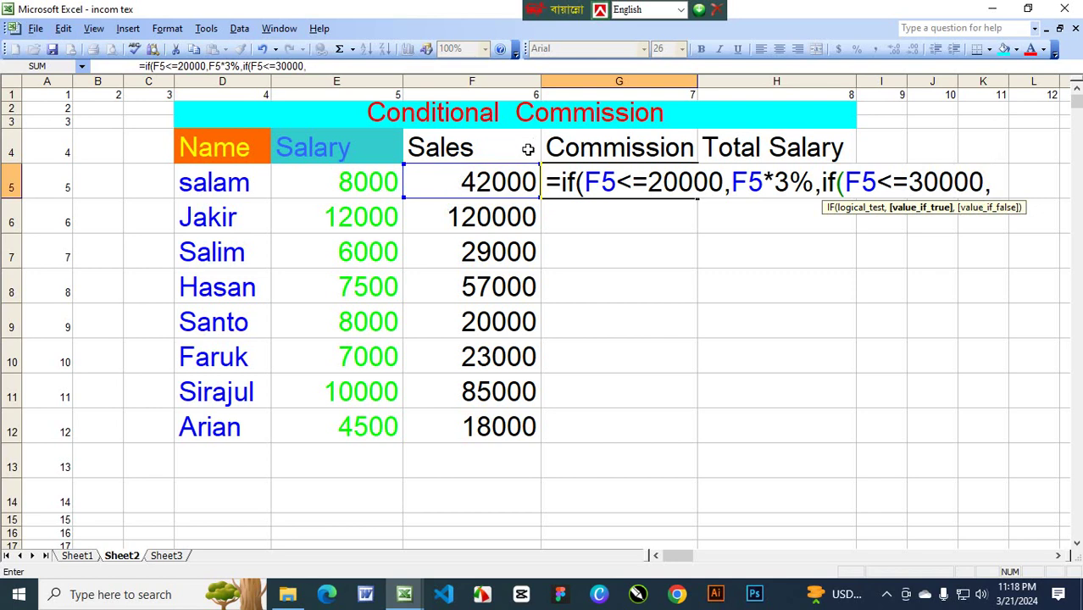
click(455, 183)
text(*)
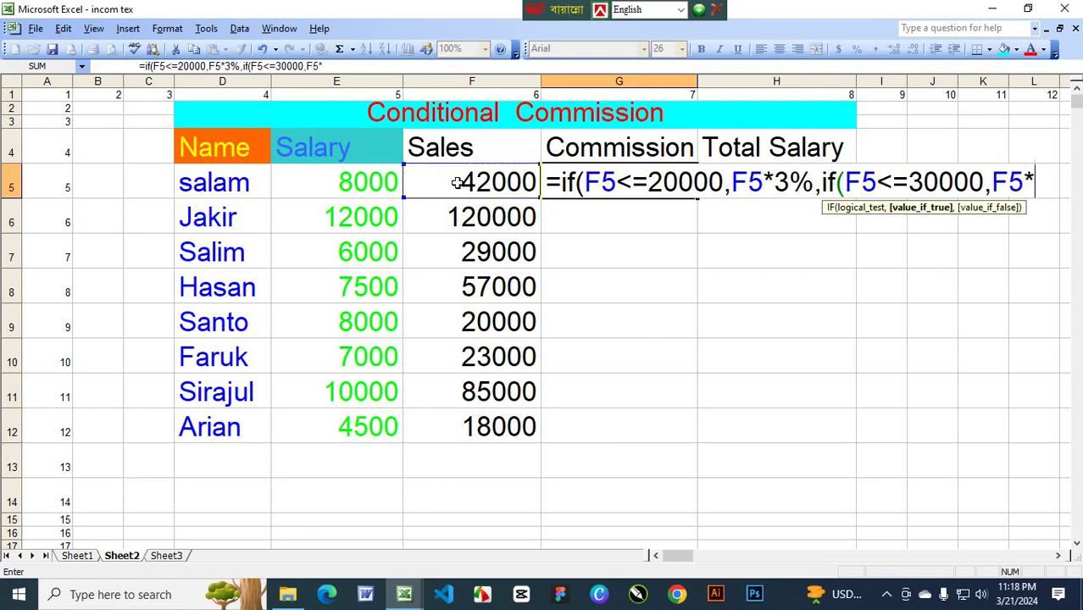
text(5%)
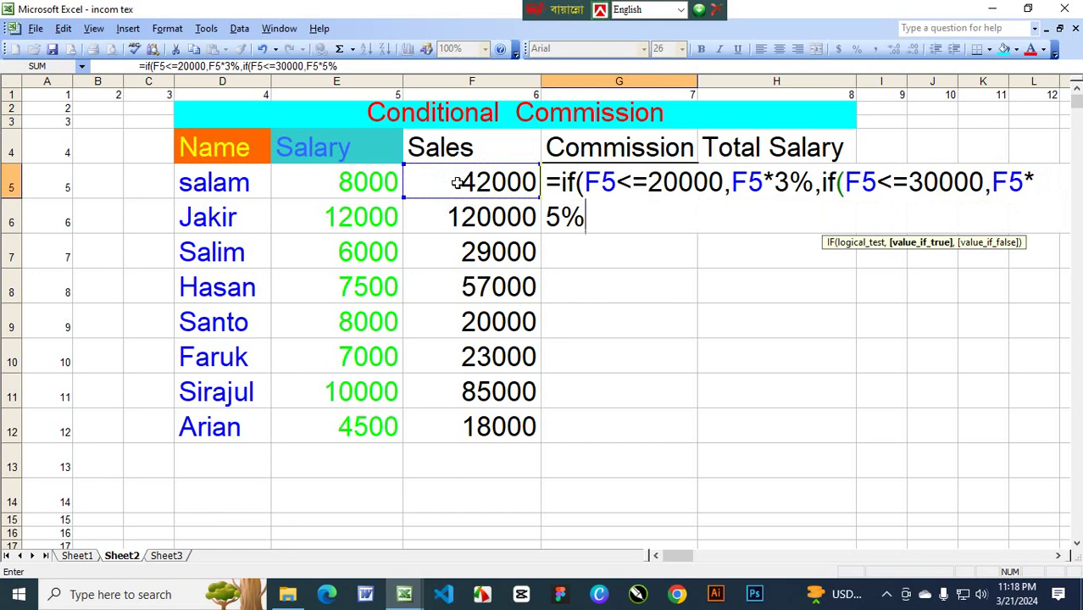
text(,)
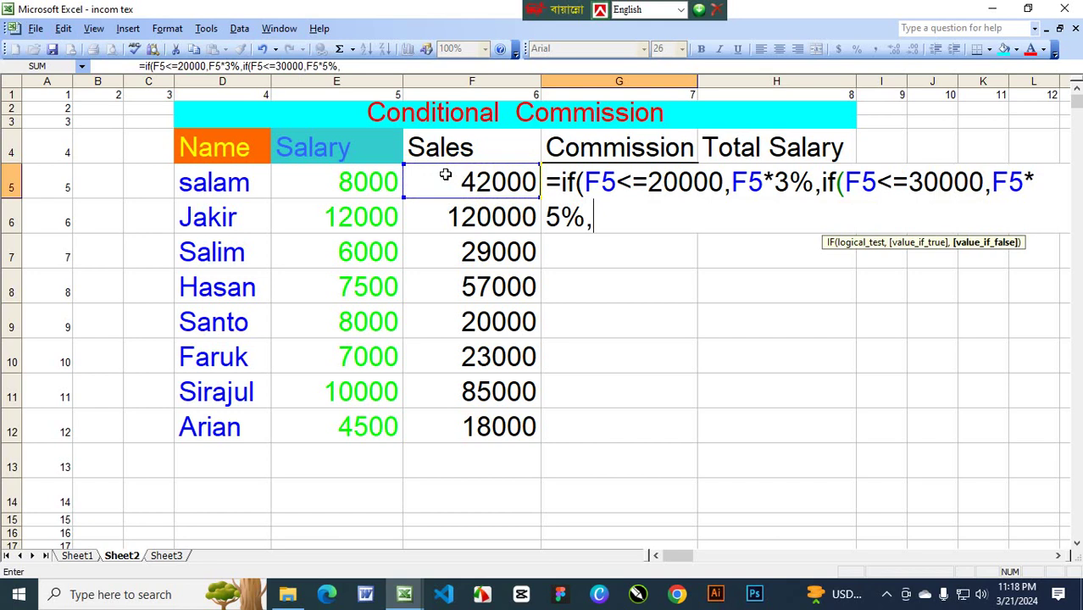
- Nest a third IF testing F5<=50000 paying F5*8%, then open another IF
text(if)
text(()
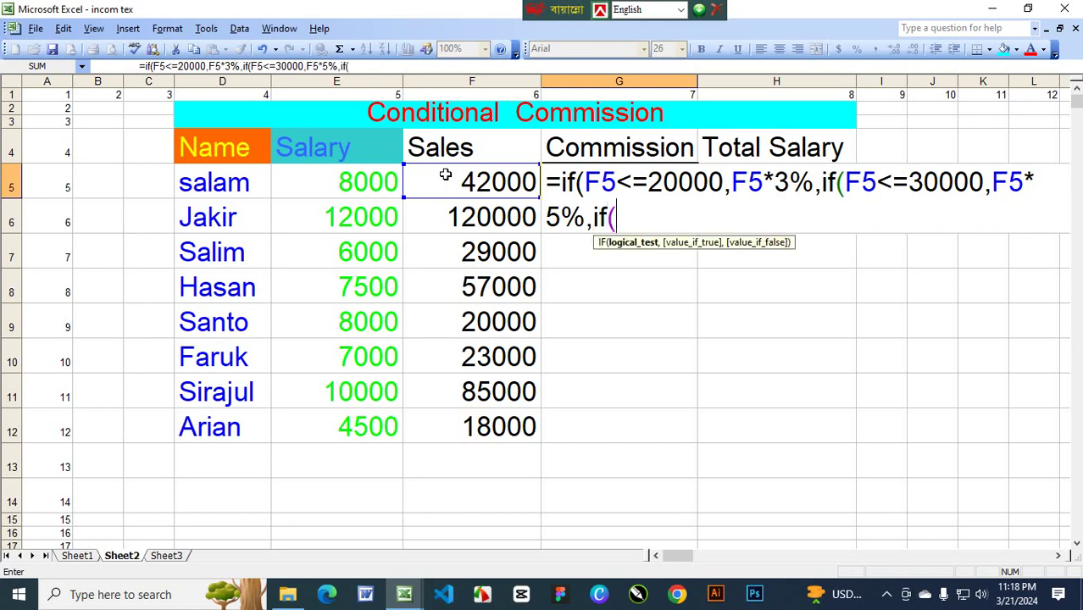
click(487, 179)
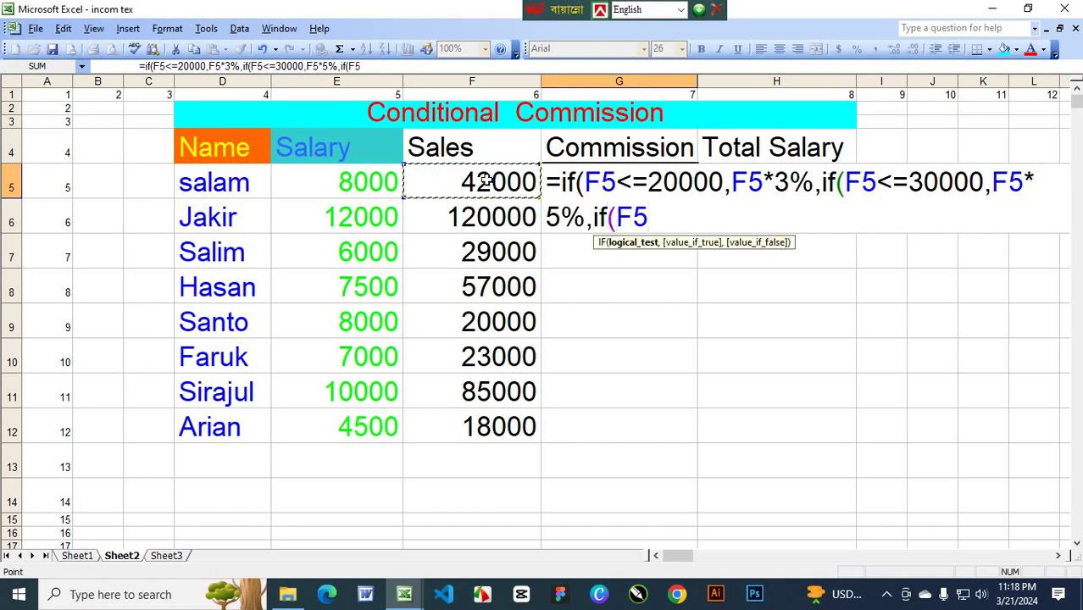
text(<)
text(=)
text(500)
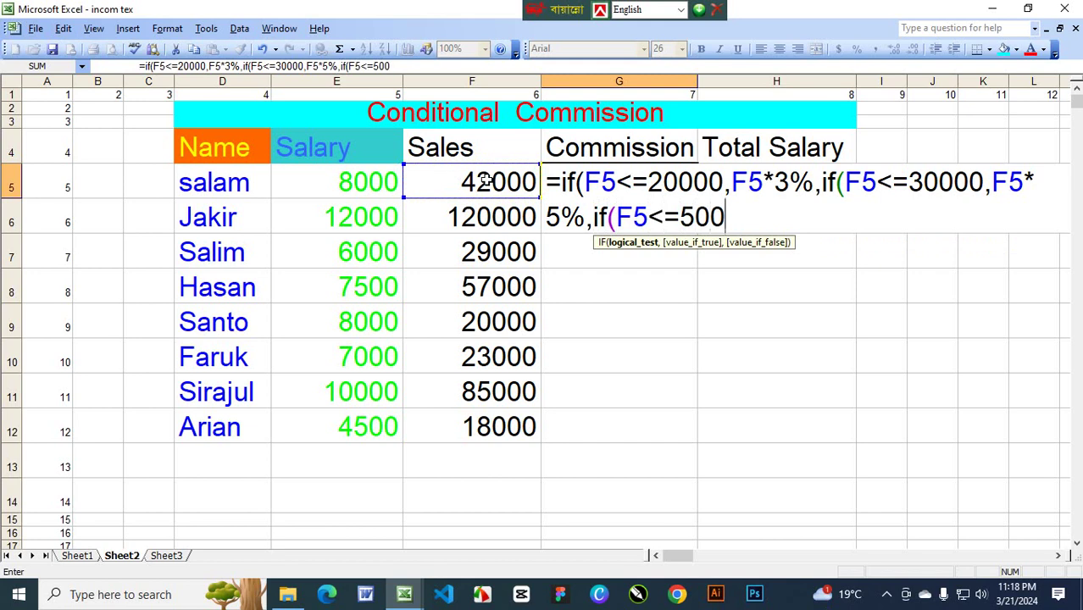
text(00,)
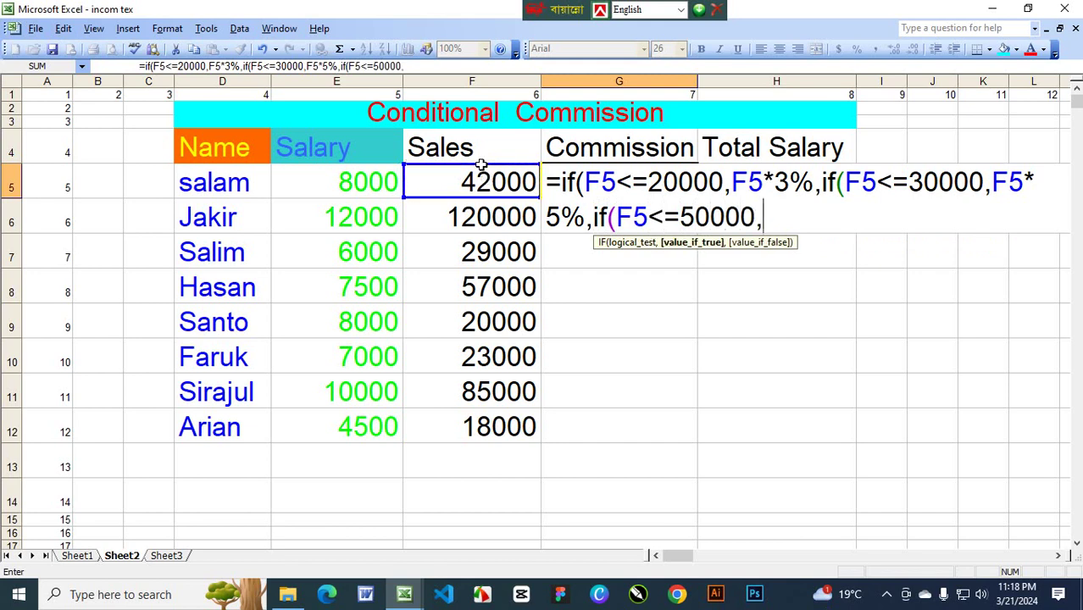
click(487, 175)
text(*)
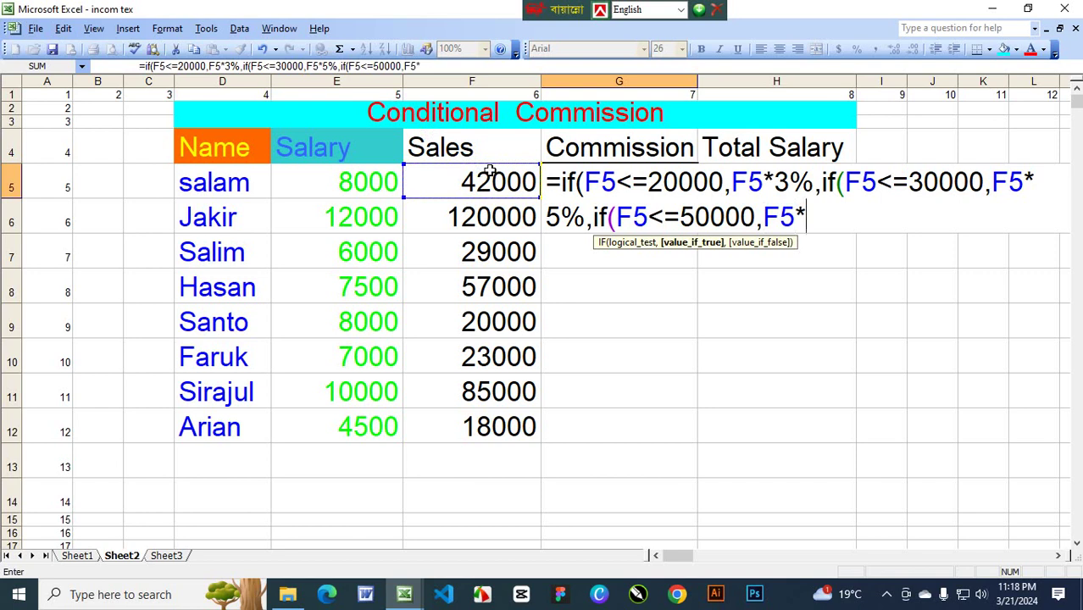
text(8)
text(%,)
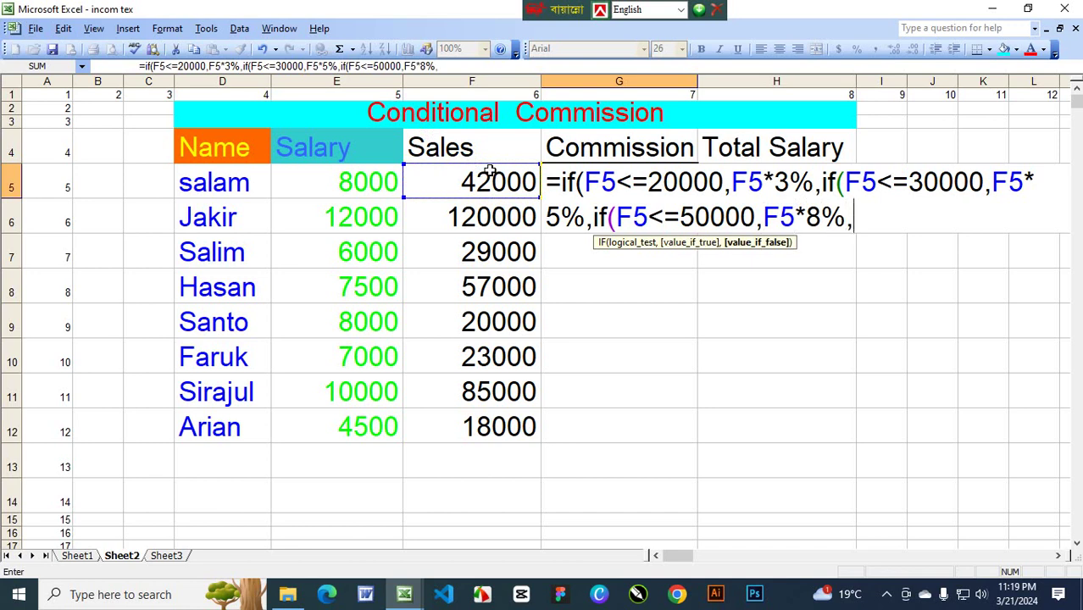
text(if)
text(()
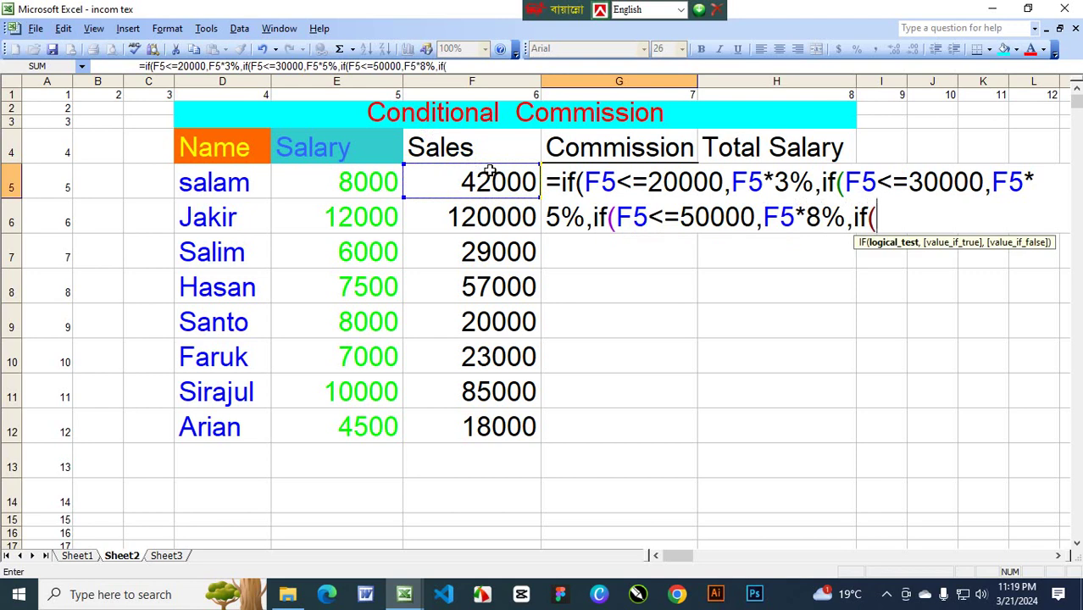
- Add a fourth test F5<=100000 paying F5*10%, then open one more IF
click(454, 187)
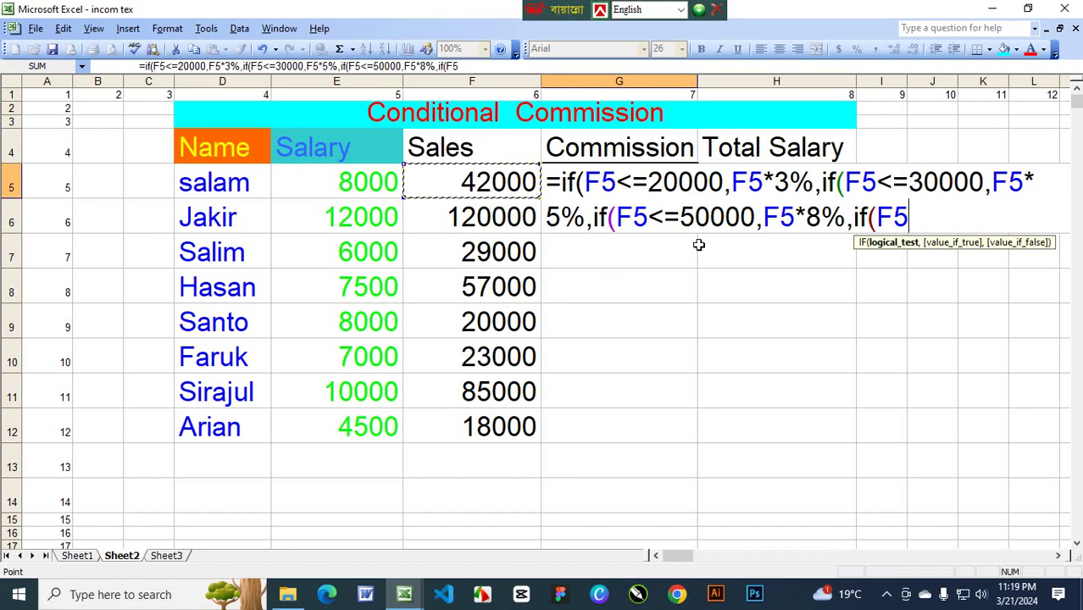
text(<=)
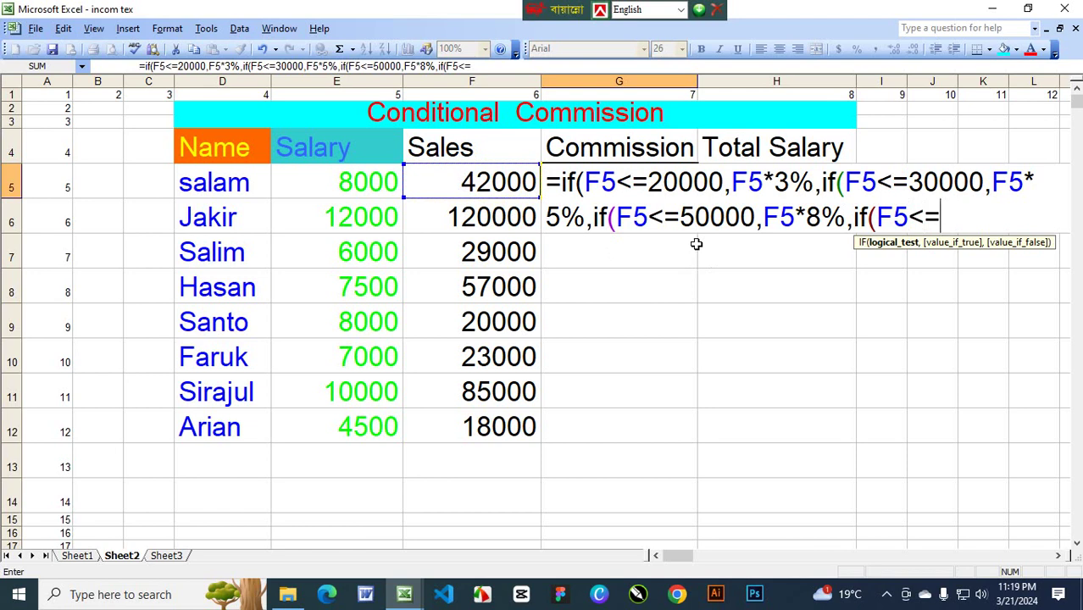
text(10000)
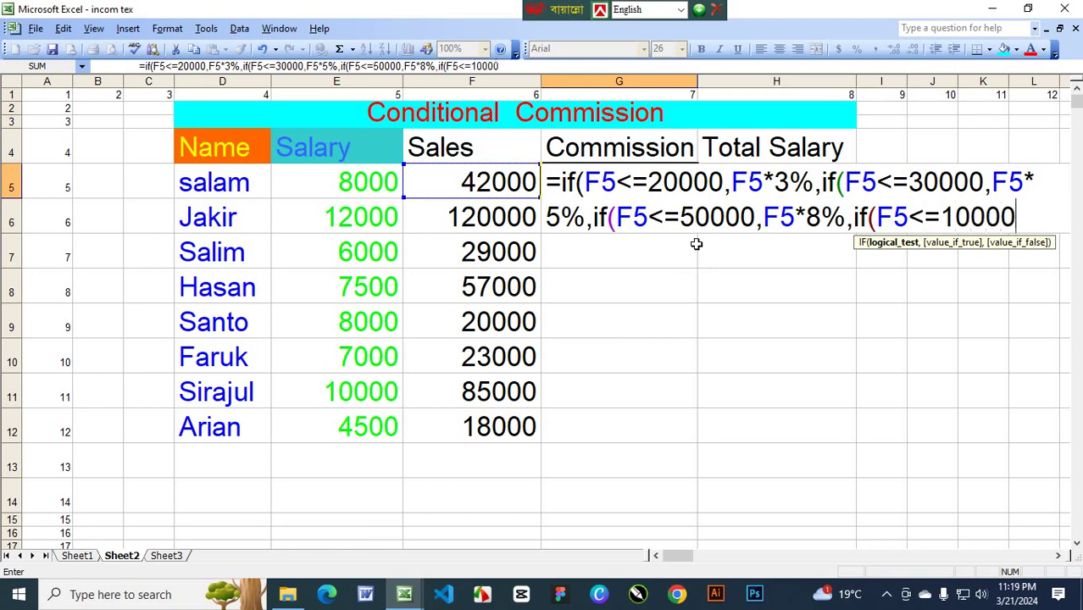
text(0)
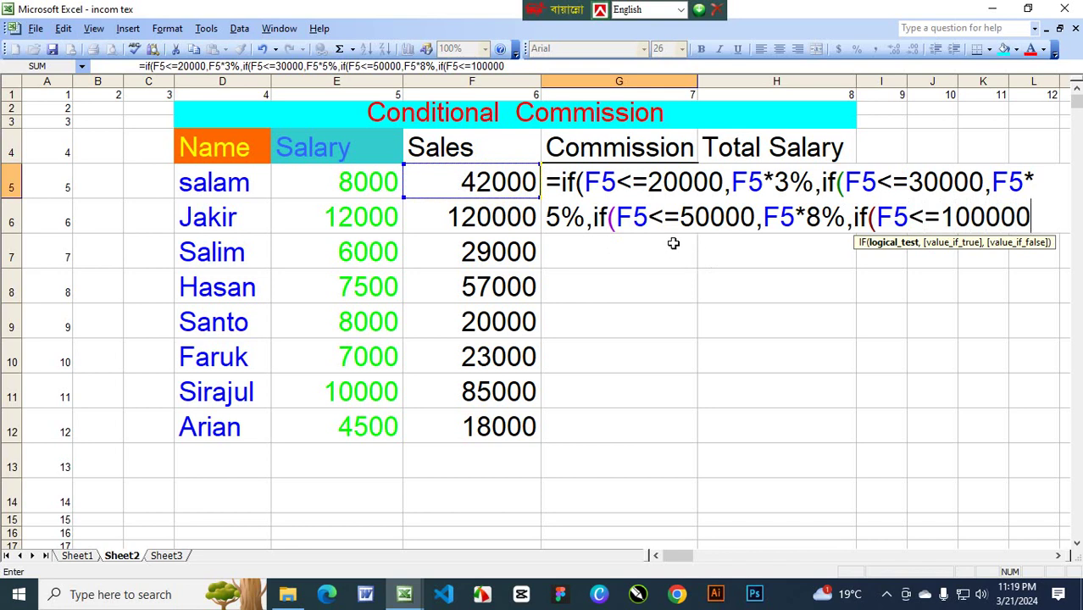
text(,)
key(BackSpace)
text(,)
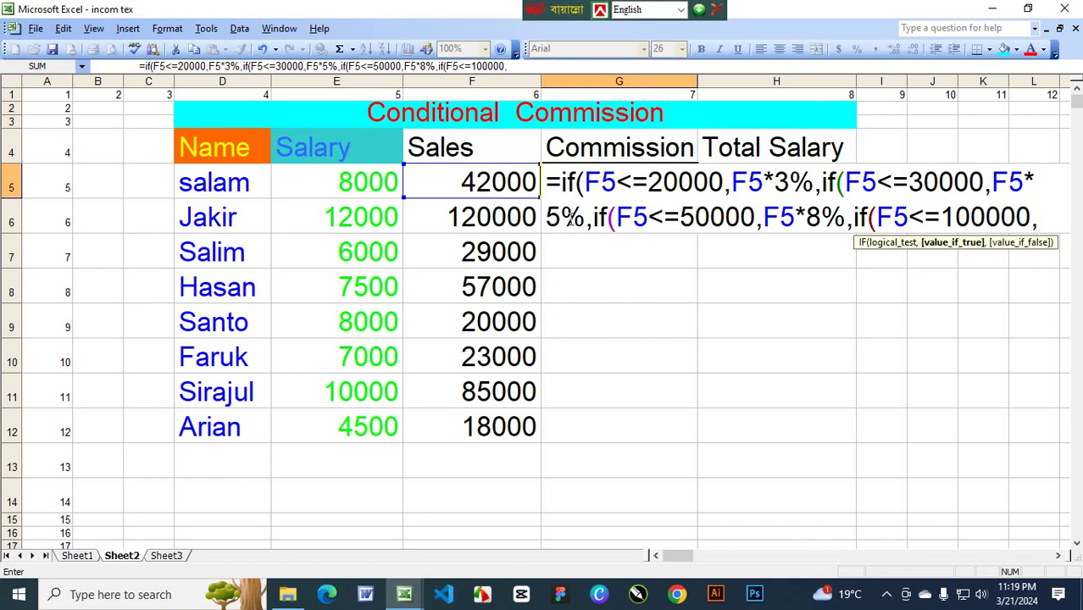
click(501, 185)
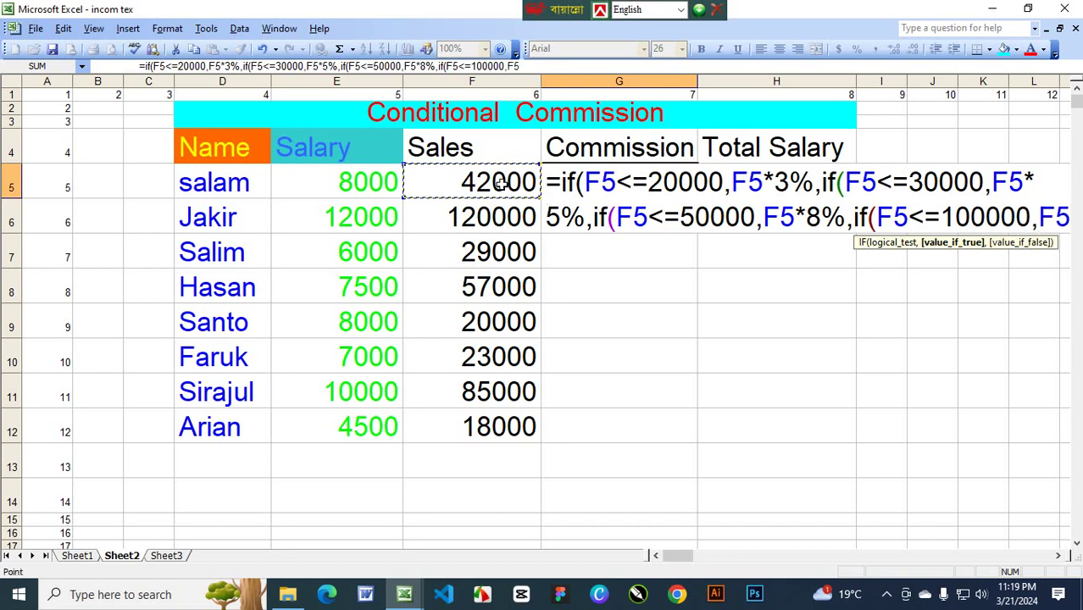
text(*)
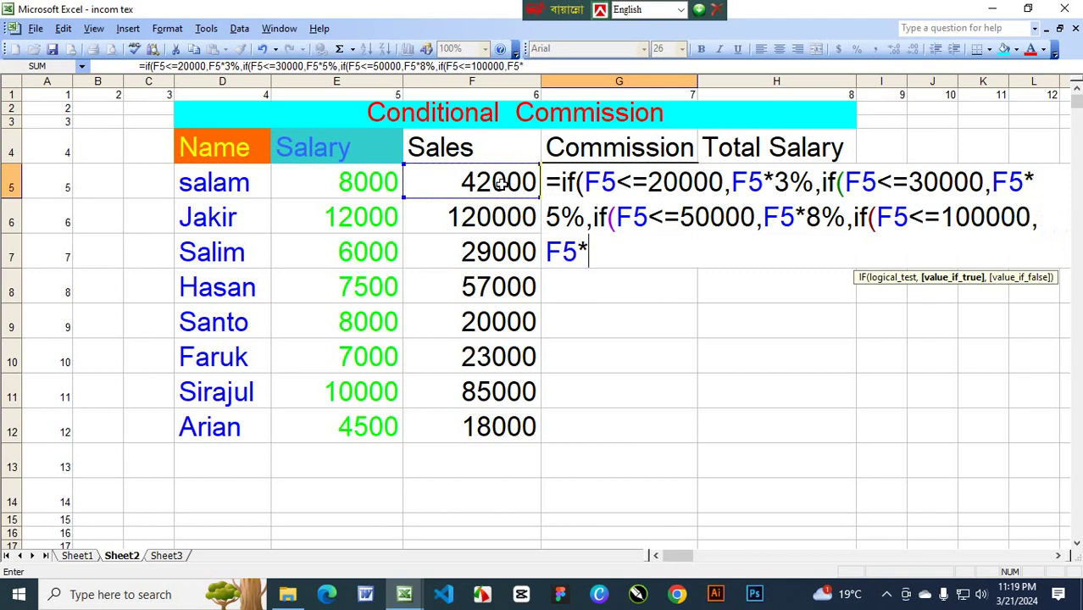
text(10)
text(%)
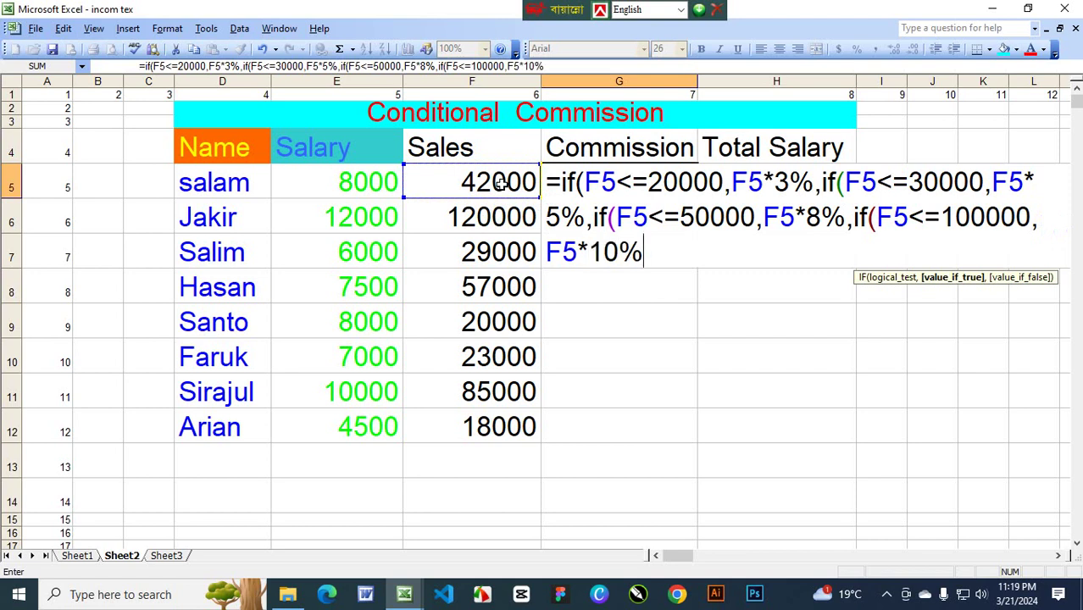
text(,)
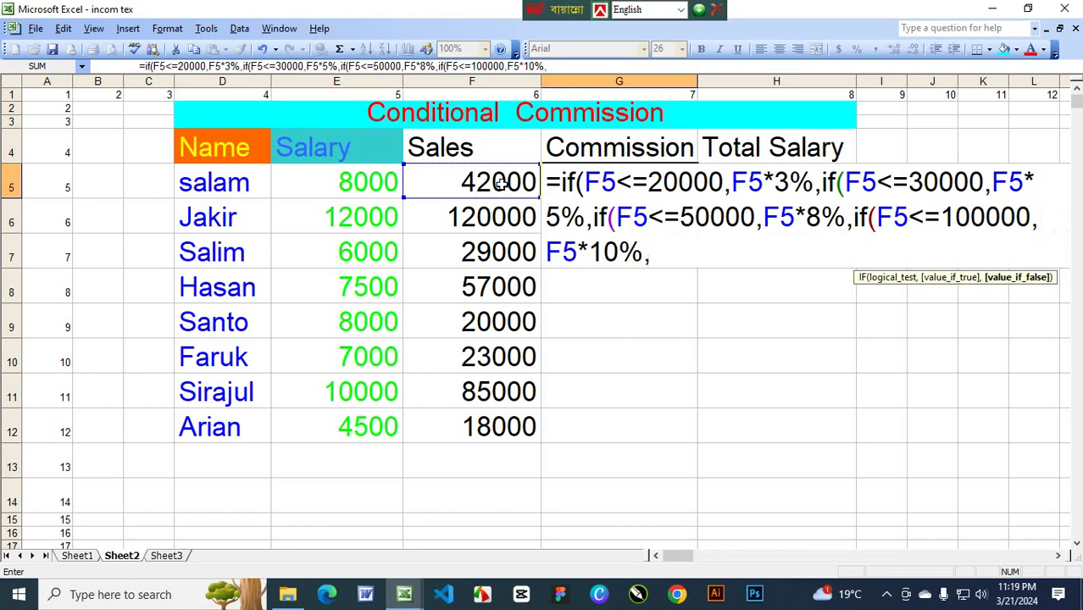
text(if()
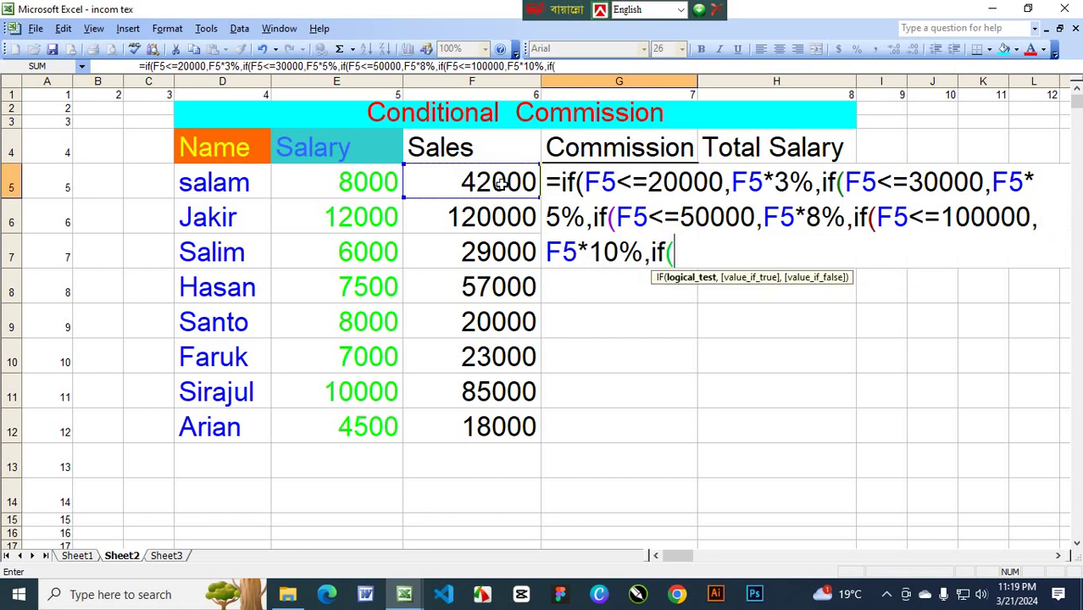
- Add a fifth IF testing F5>100000 and begin its value with F5
click(501, 184)
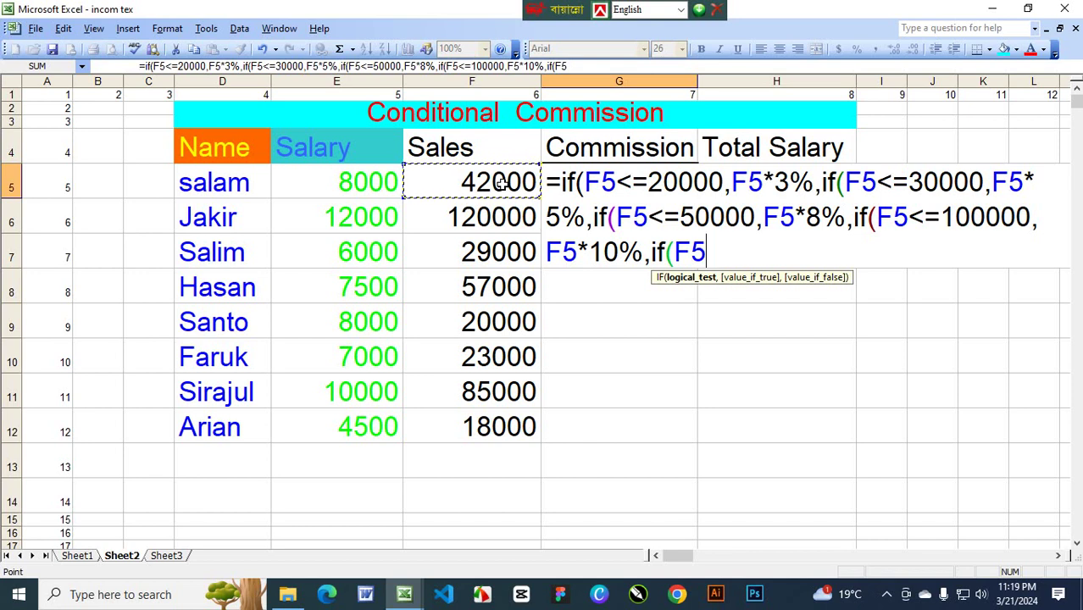
text(>)
click(909, 217)
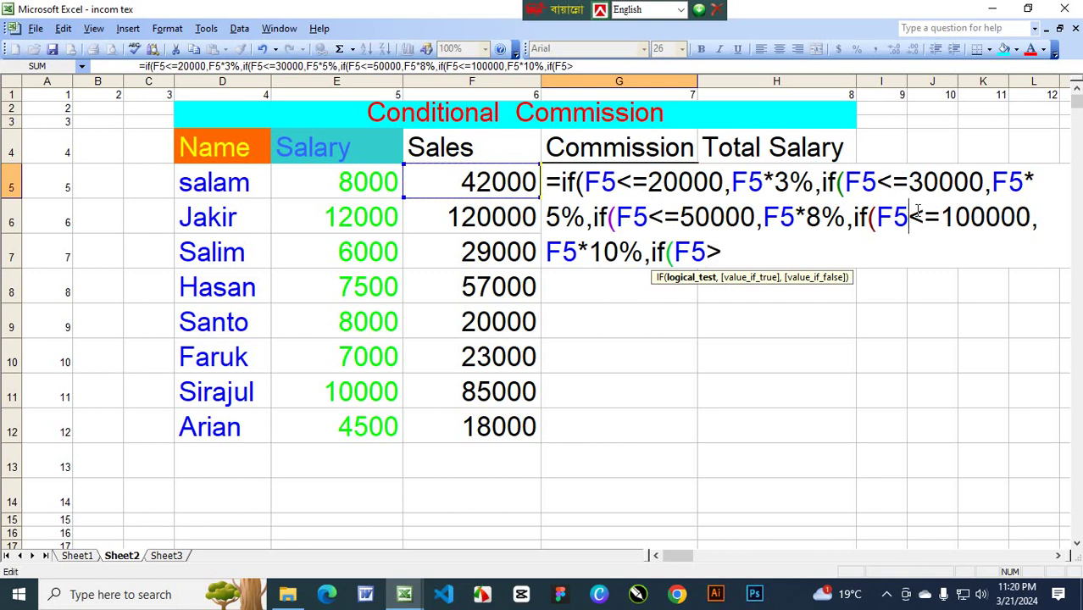
drag(924, 216, 955, 217)
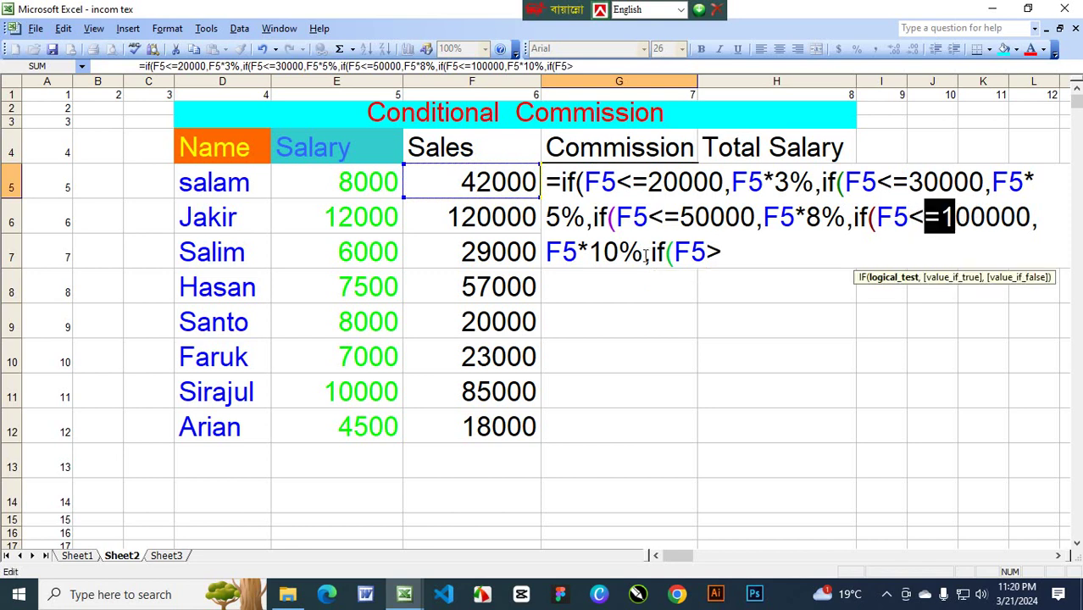
drag(620, 252, 590, 252)
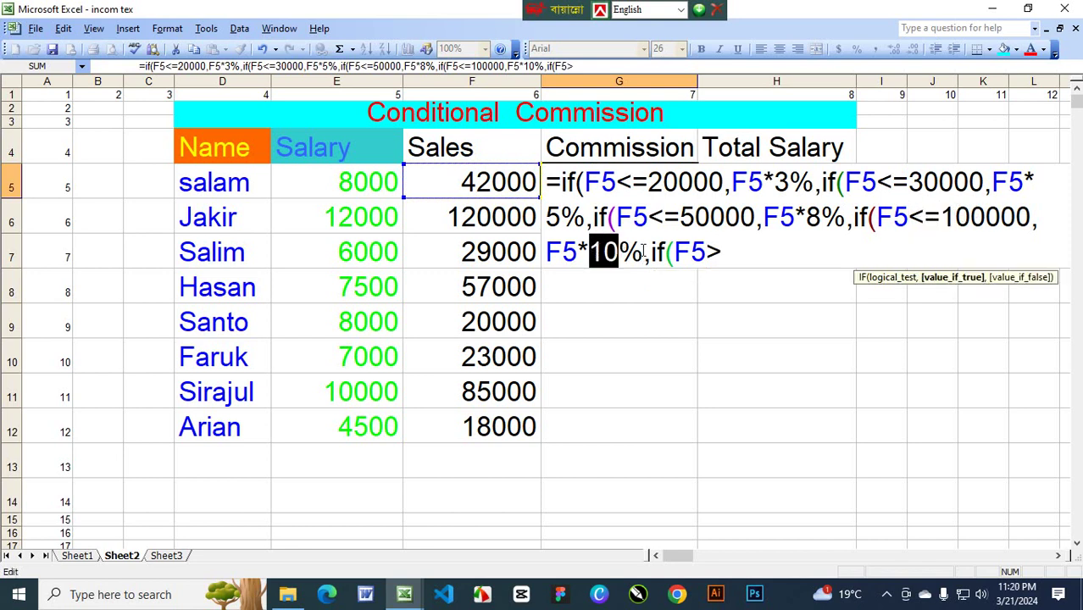
click(729, 251)
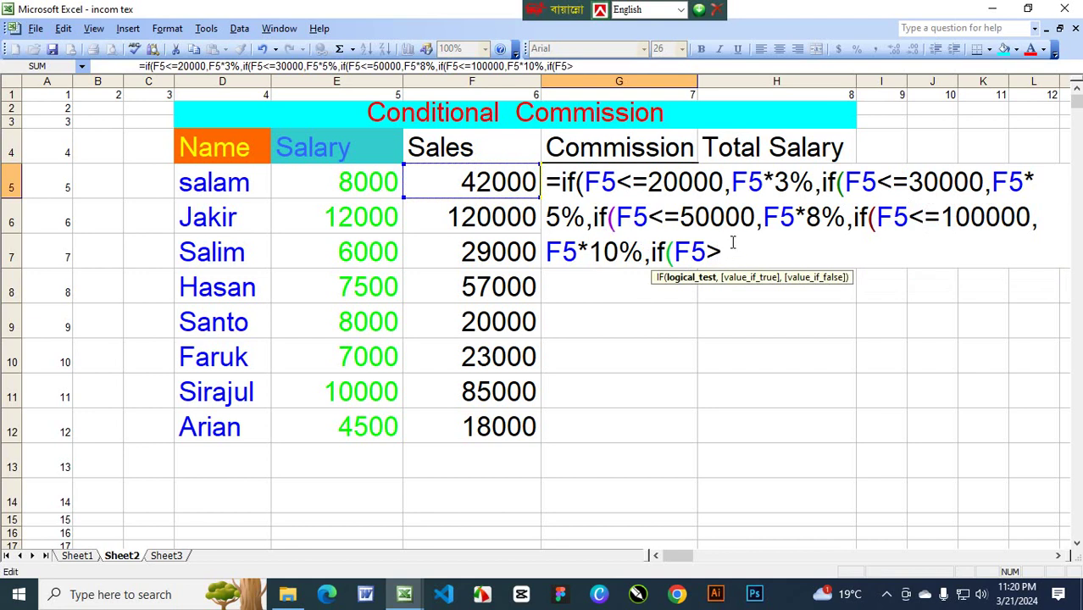
text(10000)
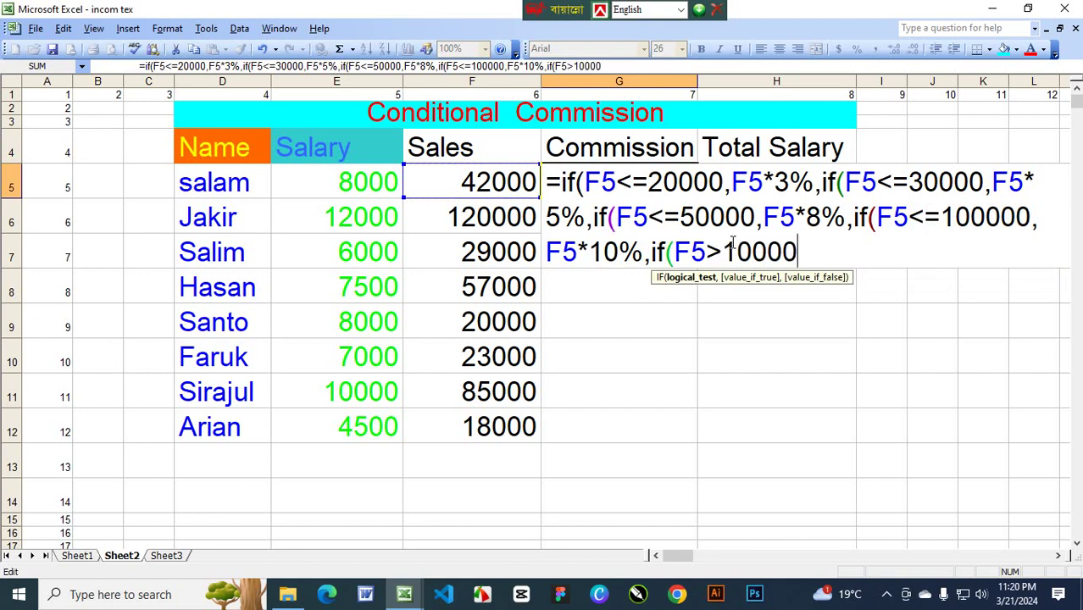
text(0)
text(,)
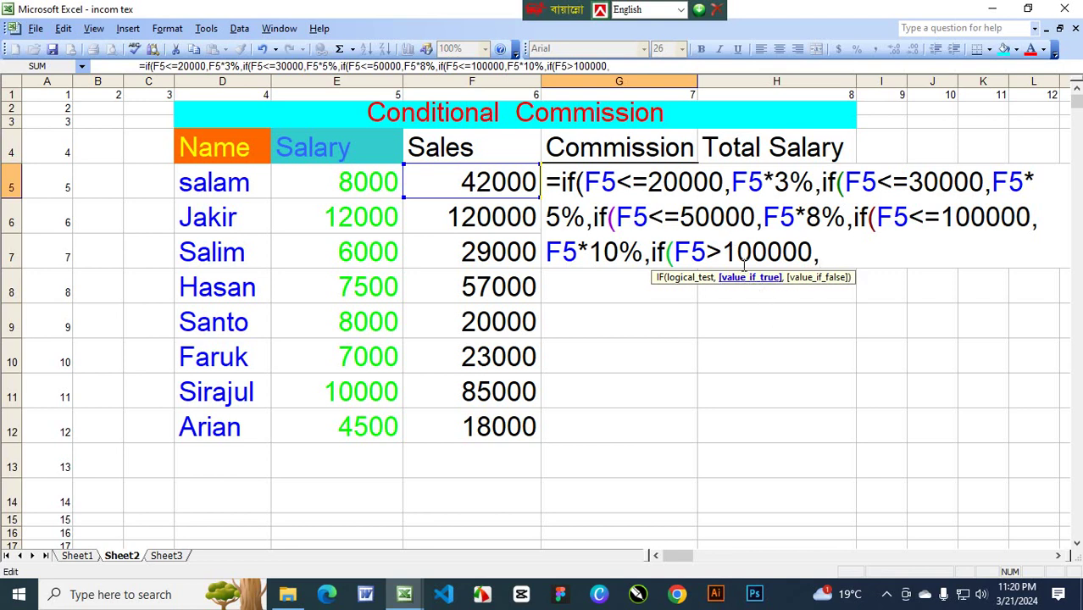
double_click(712, 250)
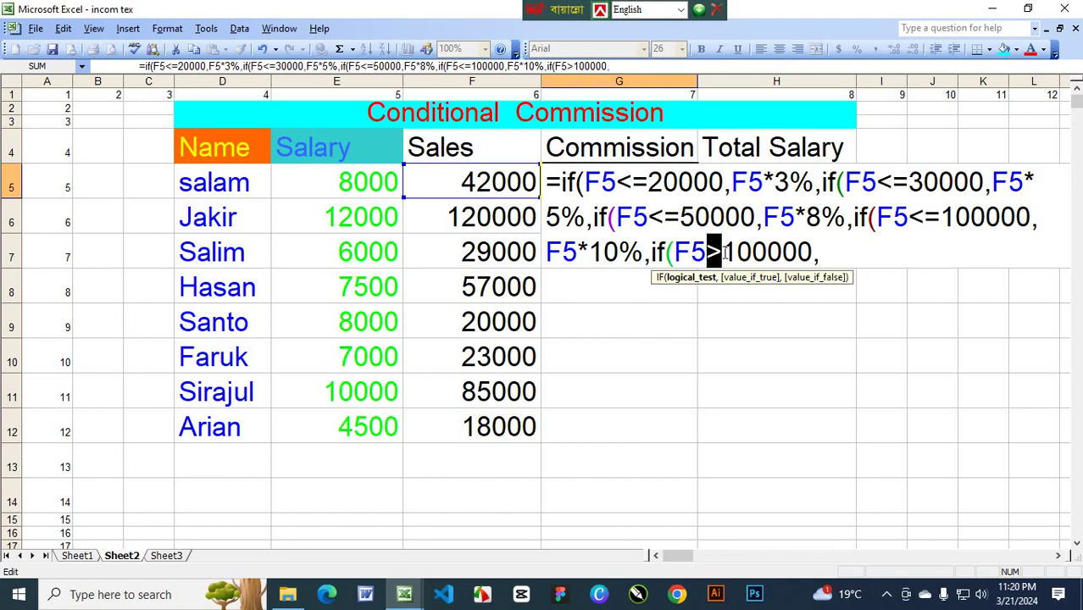
click(716, 250)
click(833, 247)
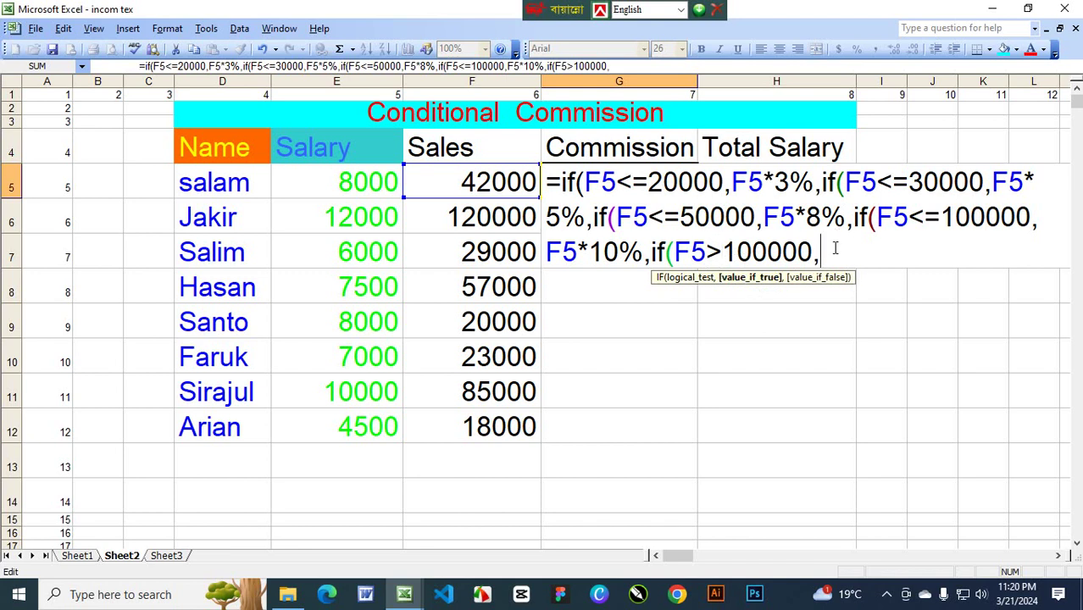
click(503, 181)
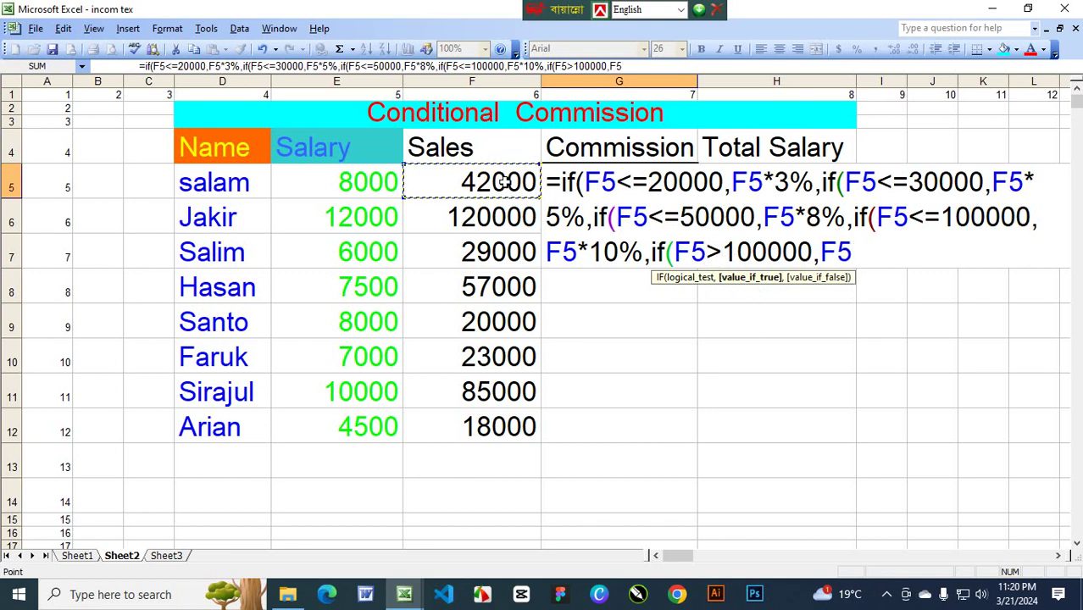
- Finish with F5*15%, close all five parentheses and enter the formula, giving 3360
text(*)
text(15)
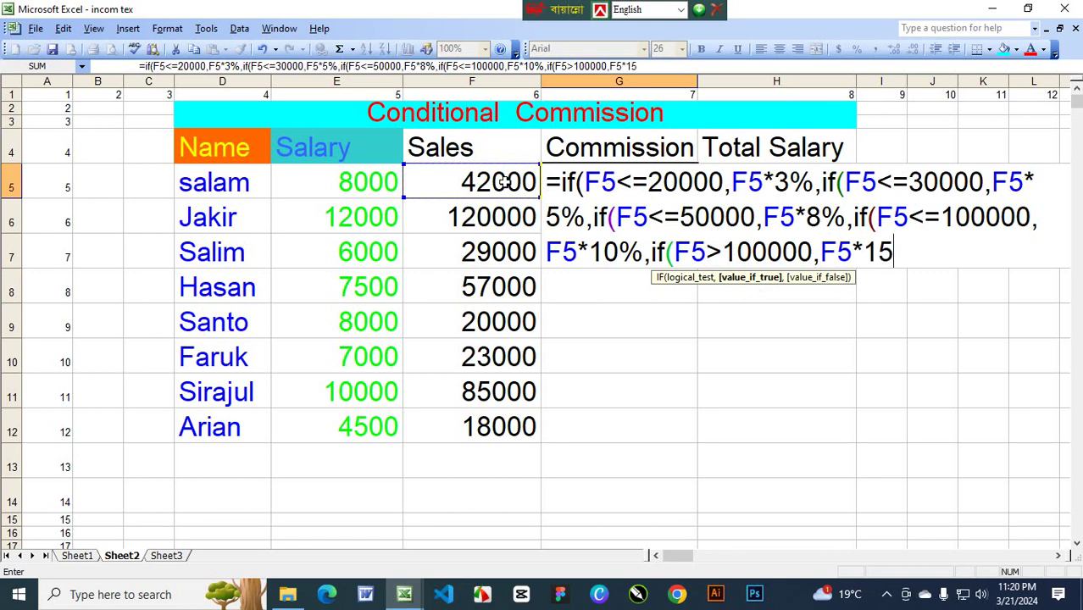
text(%)
text())))
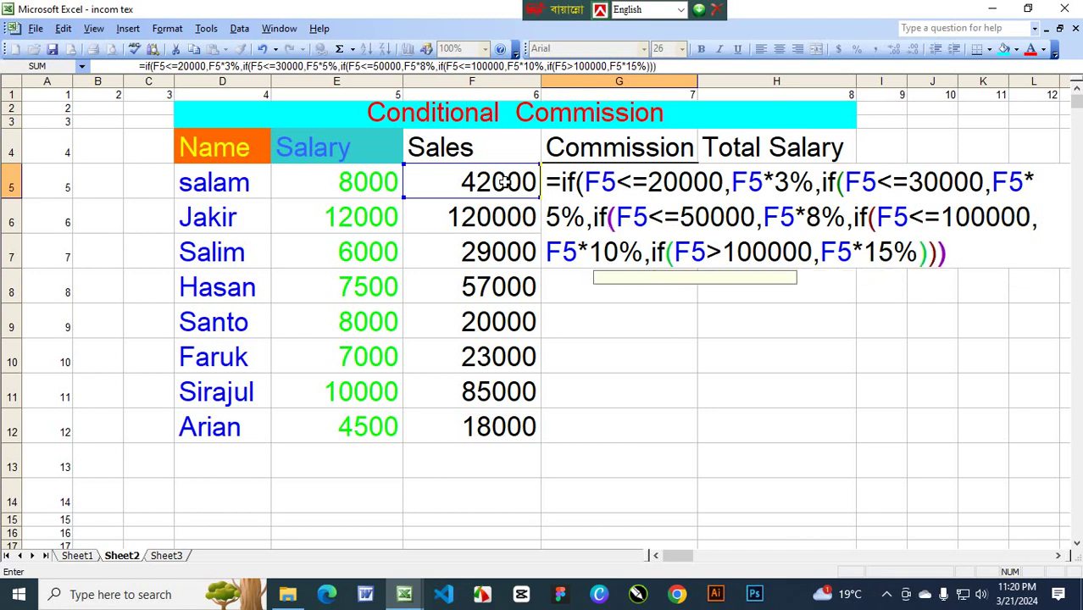
text()))
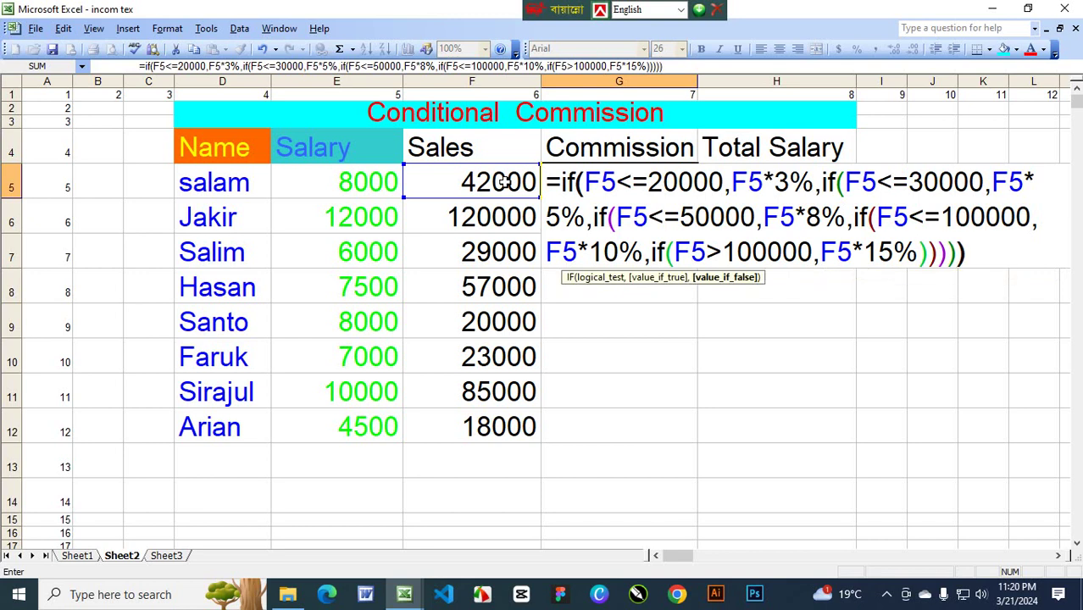
key(Return)
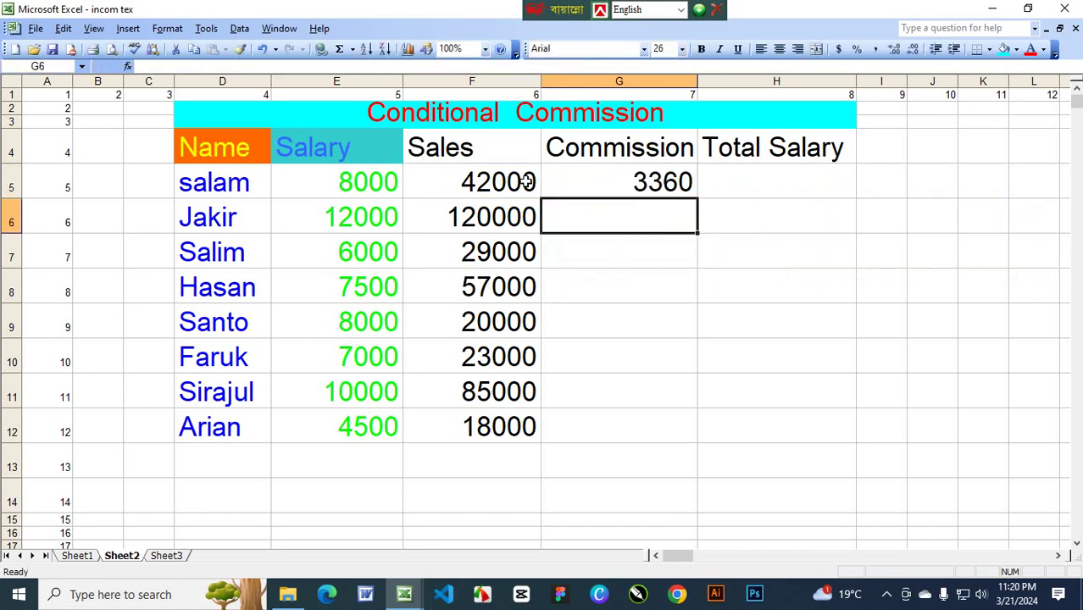
- Fill the G5 commission formula down to G12, giving 18000, 1450, 5700, 600, 1150, 8500 and 540
click(661, 179)
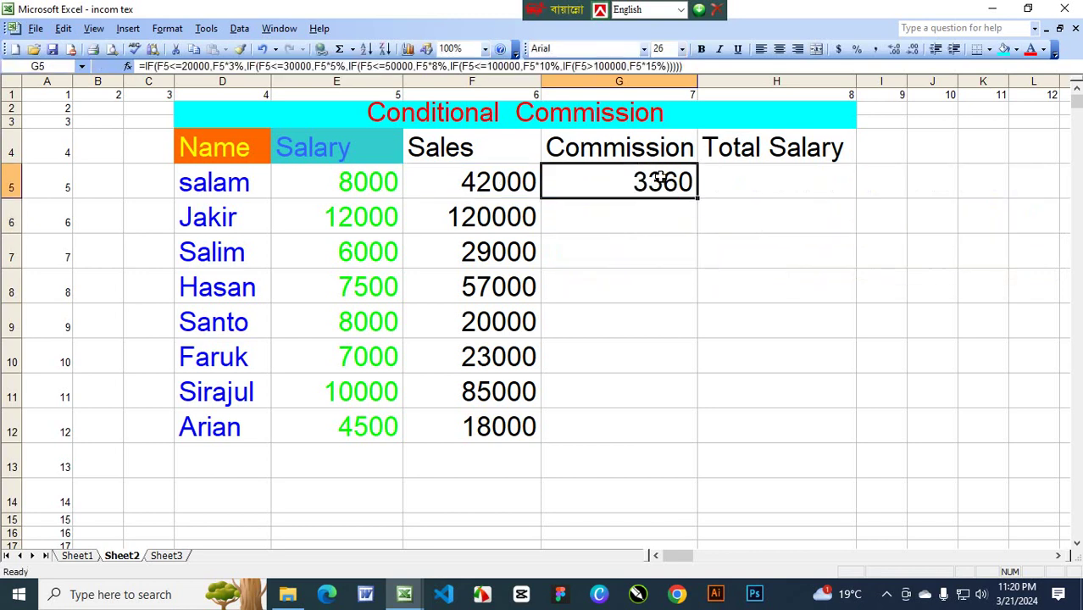
click(634, 217)
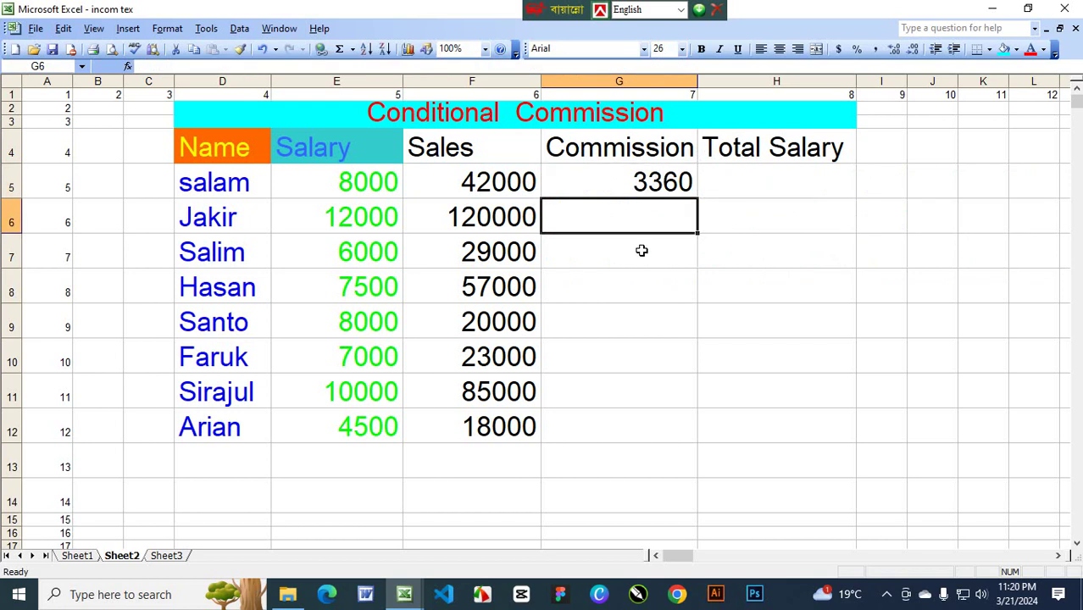
click(641, 250)
click(635, 281)
click(637, 311)
click(636, 346)
click(635, 398)
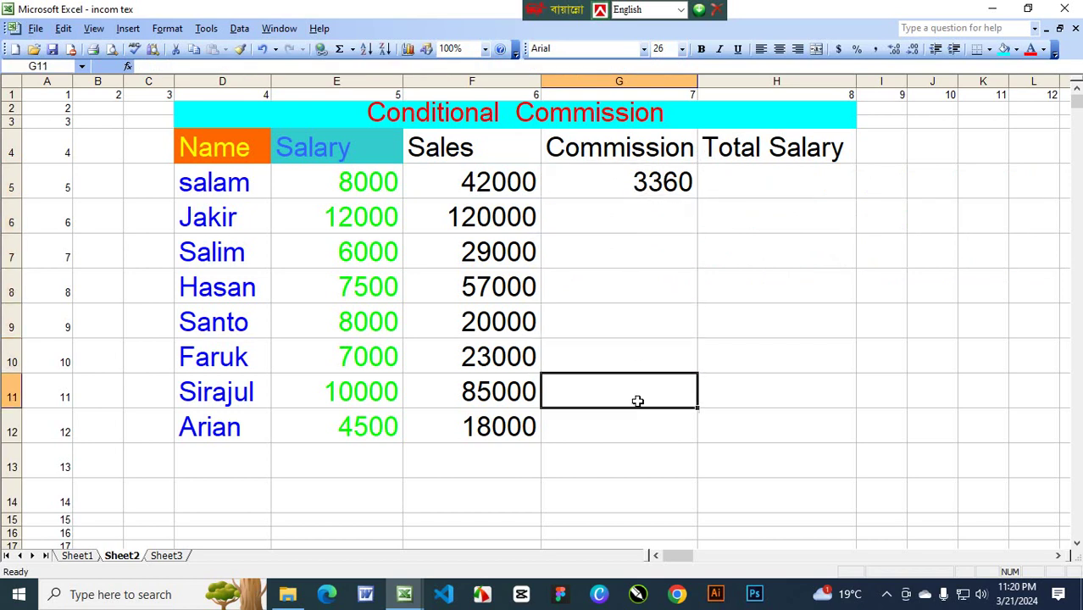
click(627, 426)
click(678, 187)
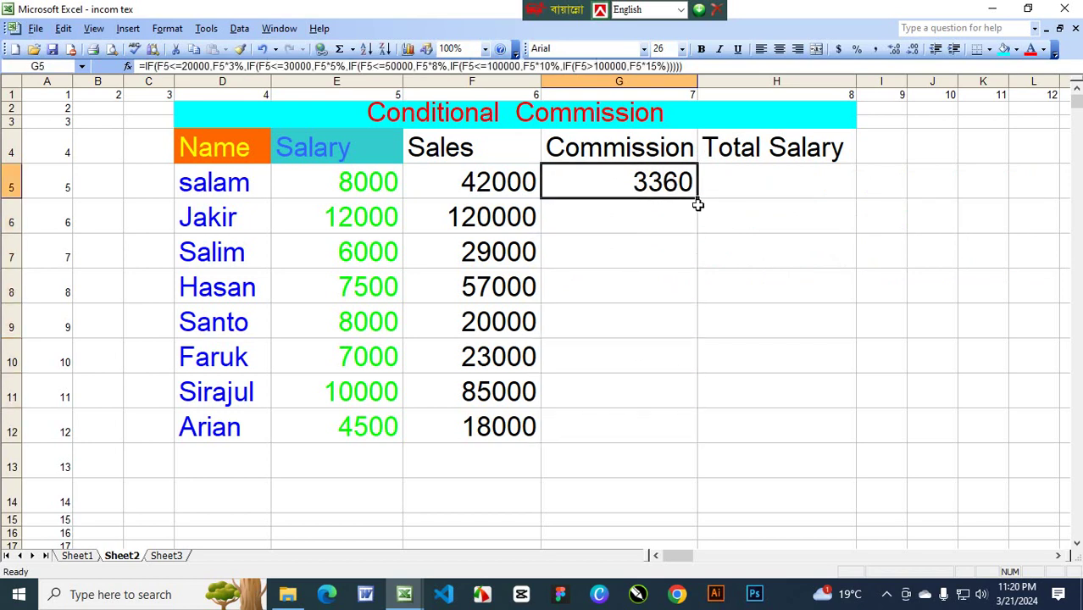
drag(698, 199, 652, 430)
click(824, 310)
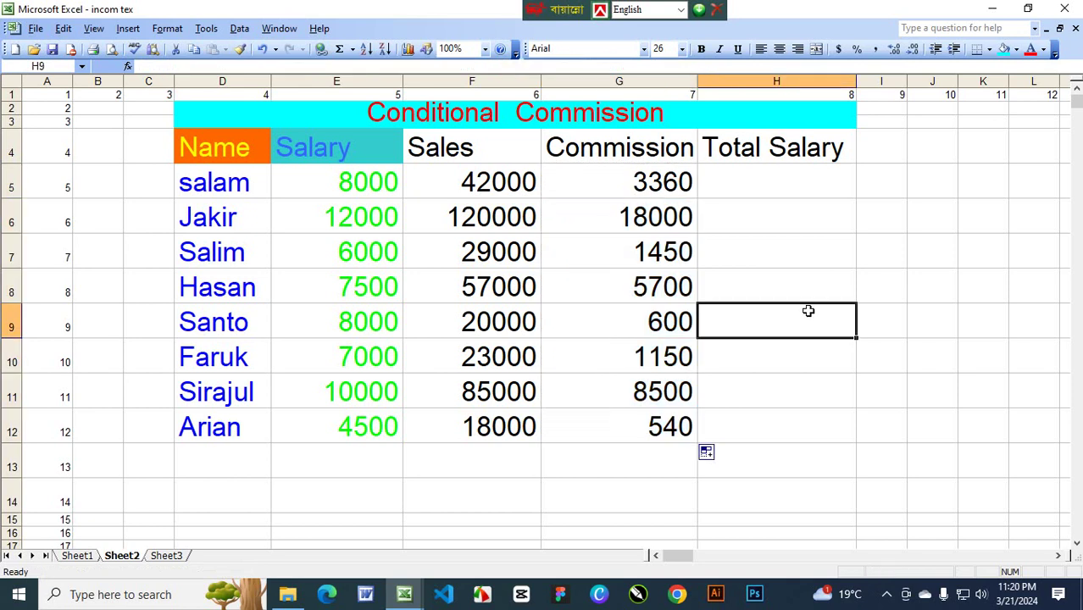
- Enter =E5+G5 in H5 to total salary and commission, giving 11360
click(797, 189)
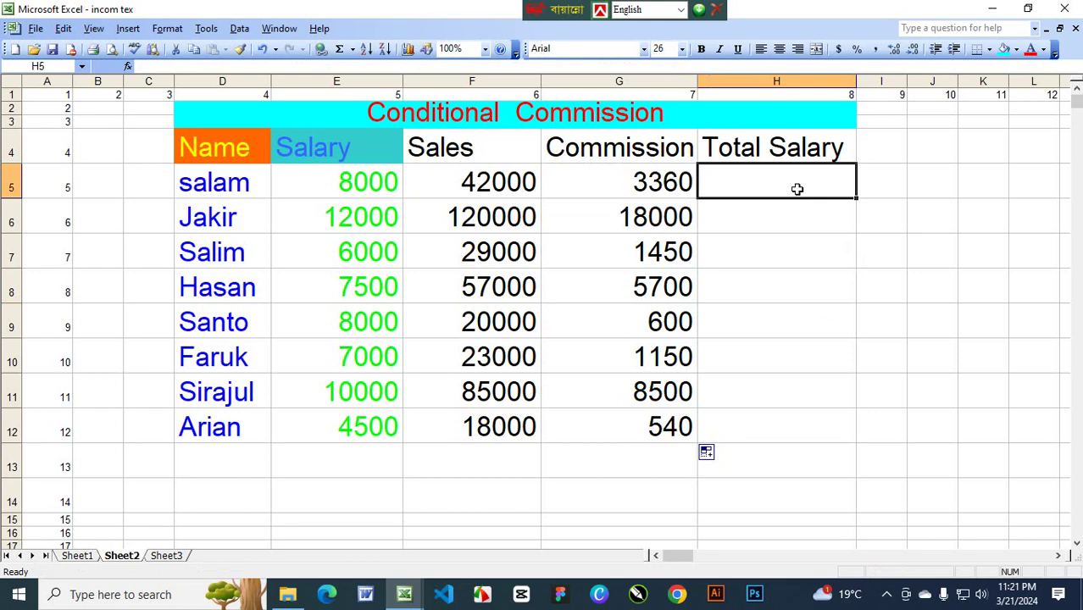
text(=)
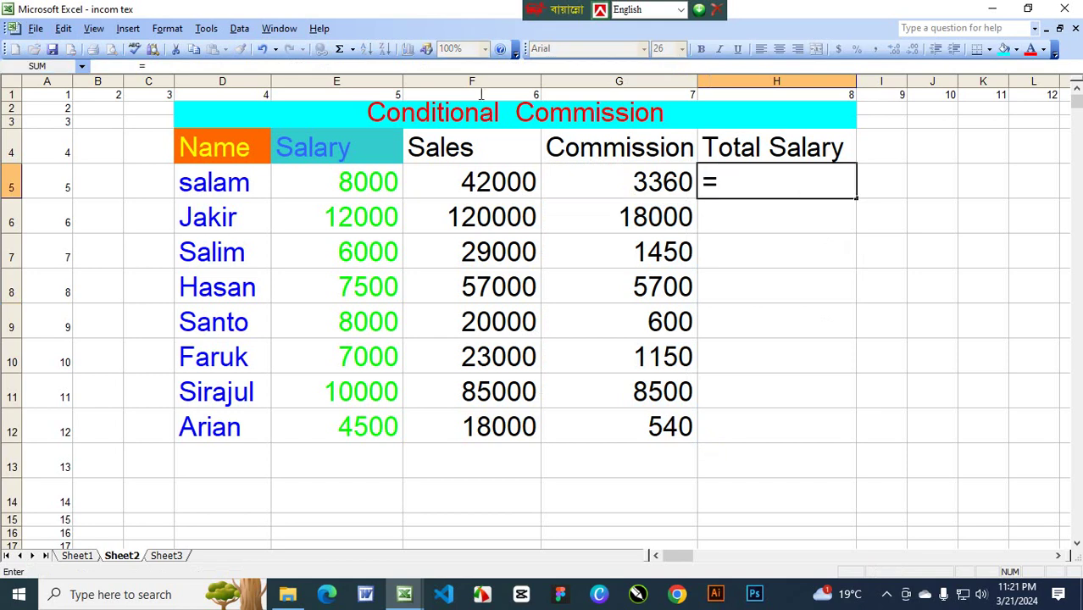
click(360, 184)
text(+)
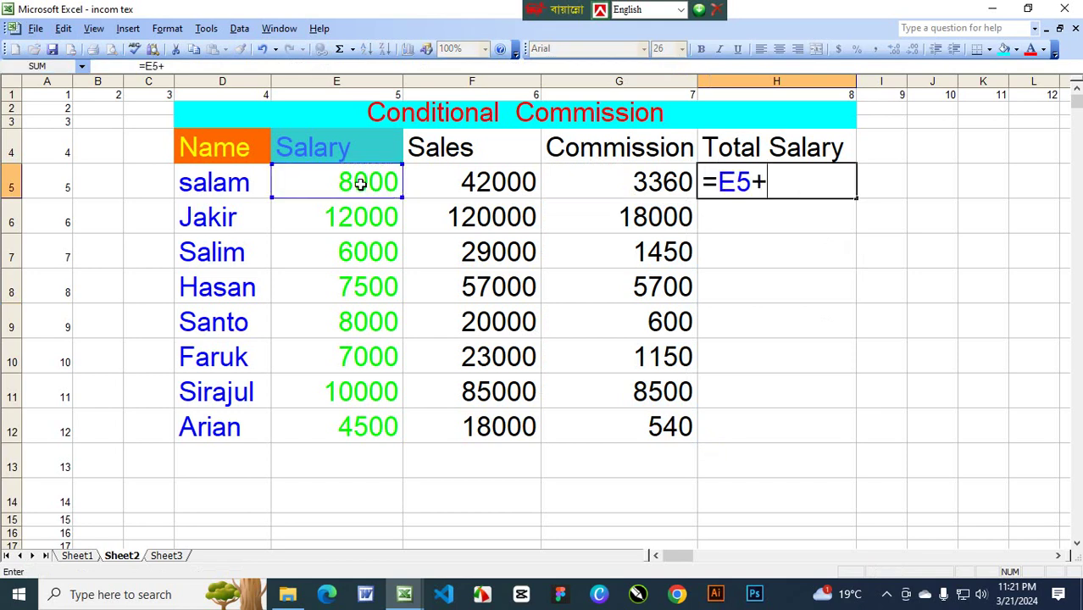
click(614, 181)
key(Return)
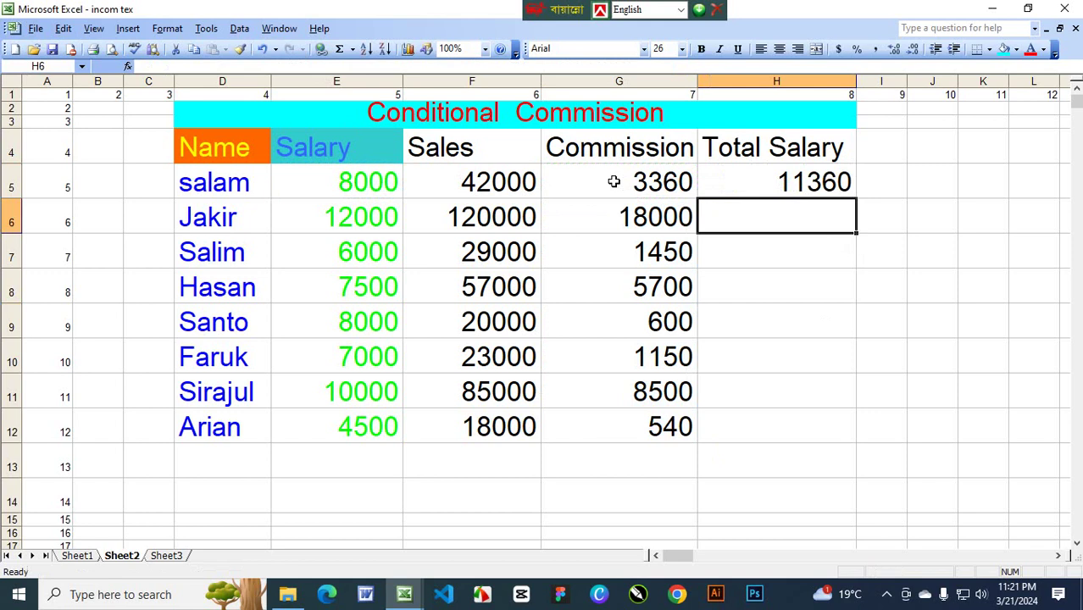
- Fill the Total Salary formula from H5 down to H12
click(801, 185)
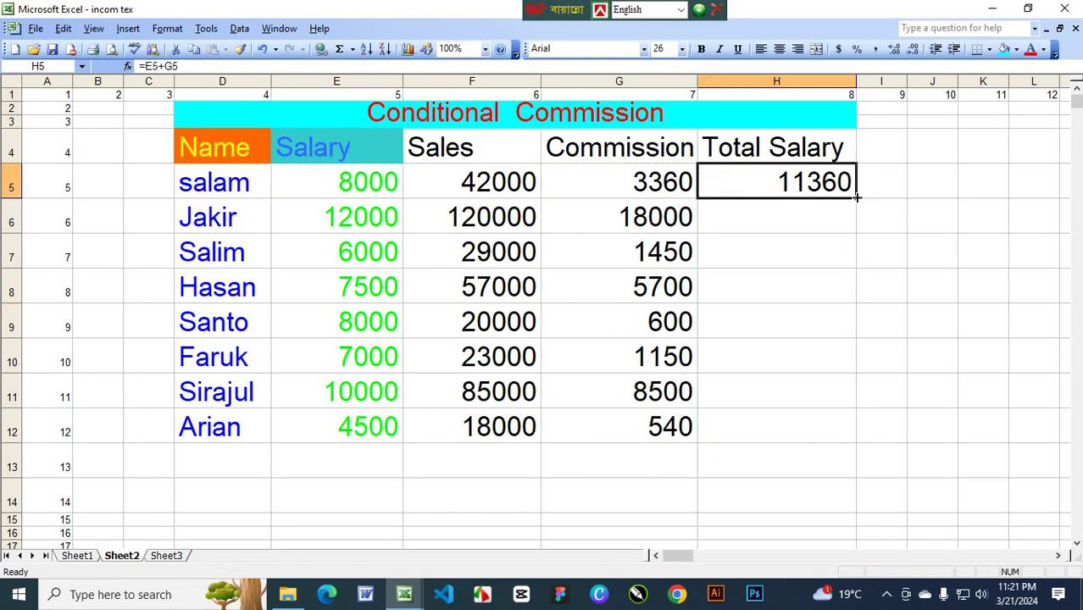
drag(856, 197, 850, 432)
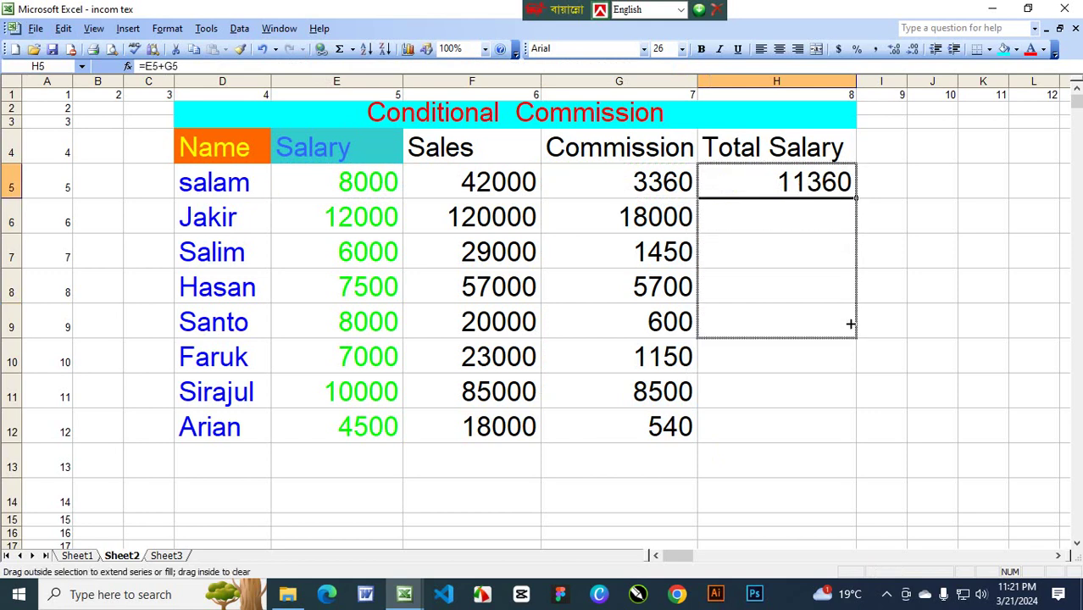
click(963, 317)
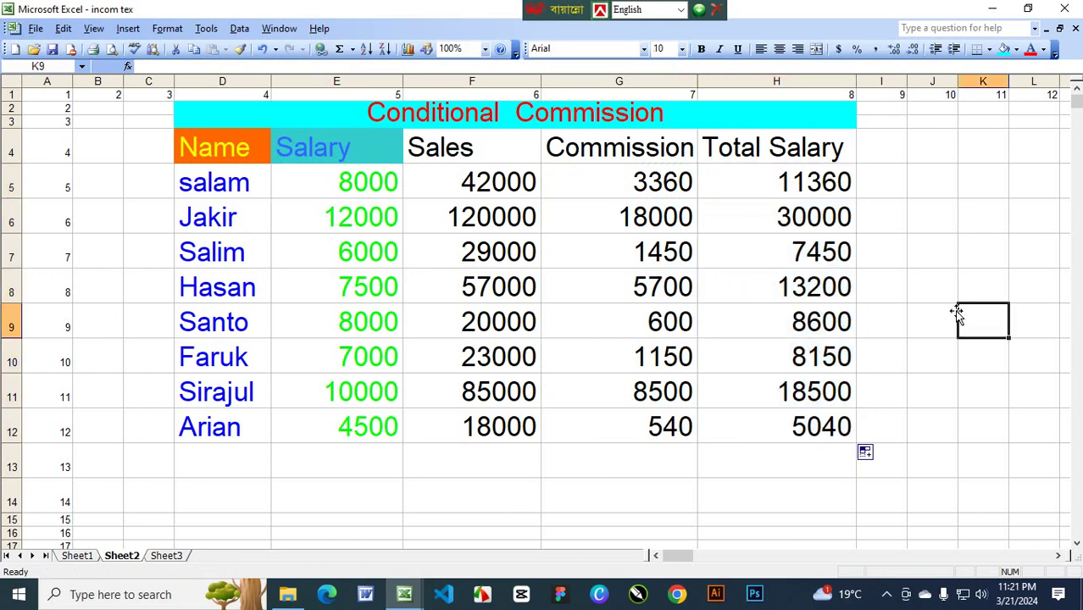